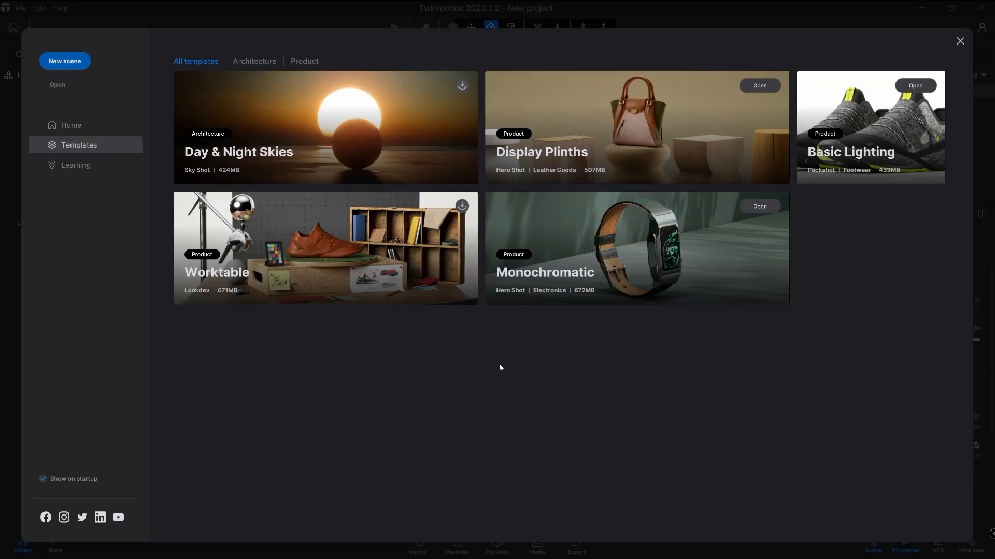
- Open the Basic Lighting template and place the Controller PNU model from the living room Entertainment objects in front of the shoe
left_click(916, 86)
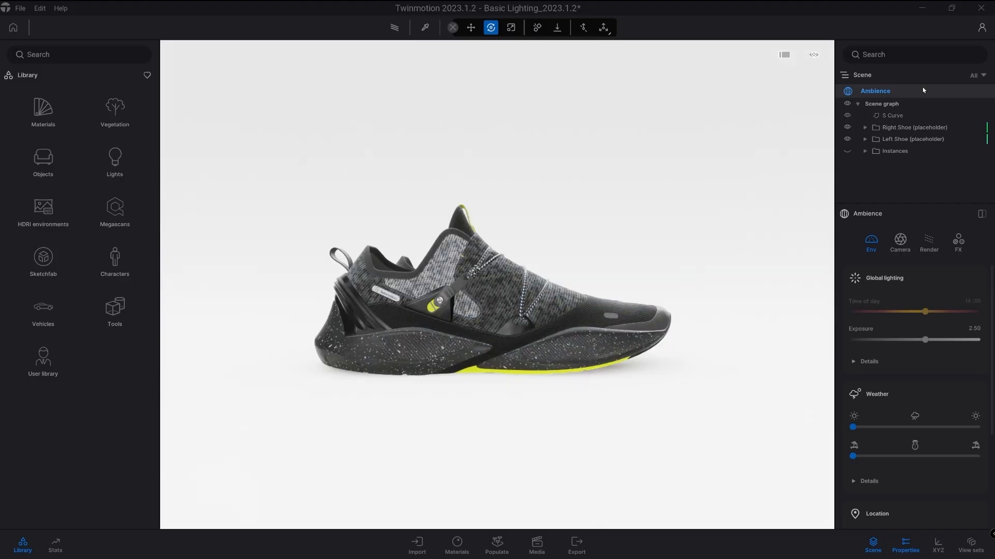
left_click(43, 158)
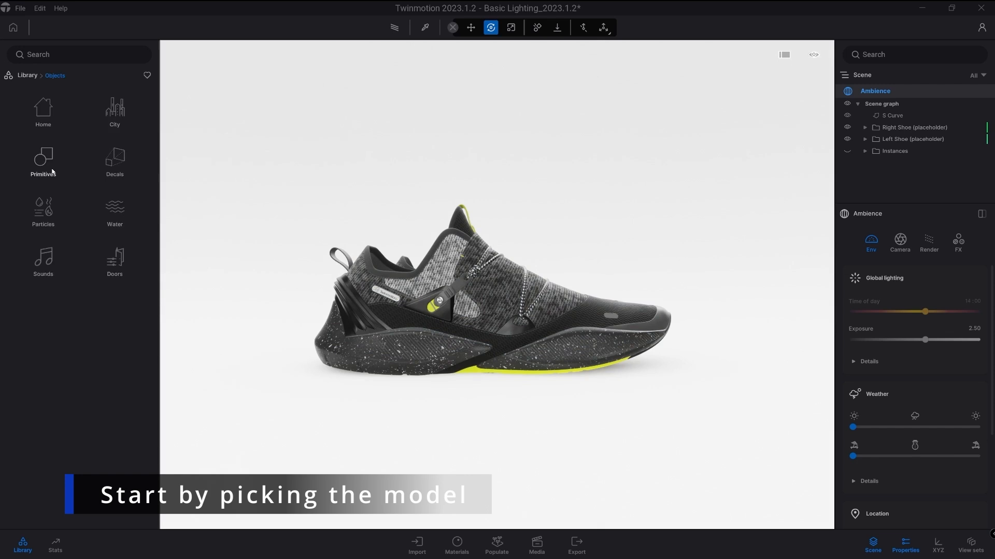
left_click(43, 112)
left_click(43, 119)
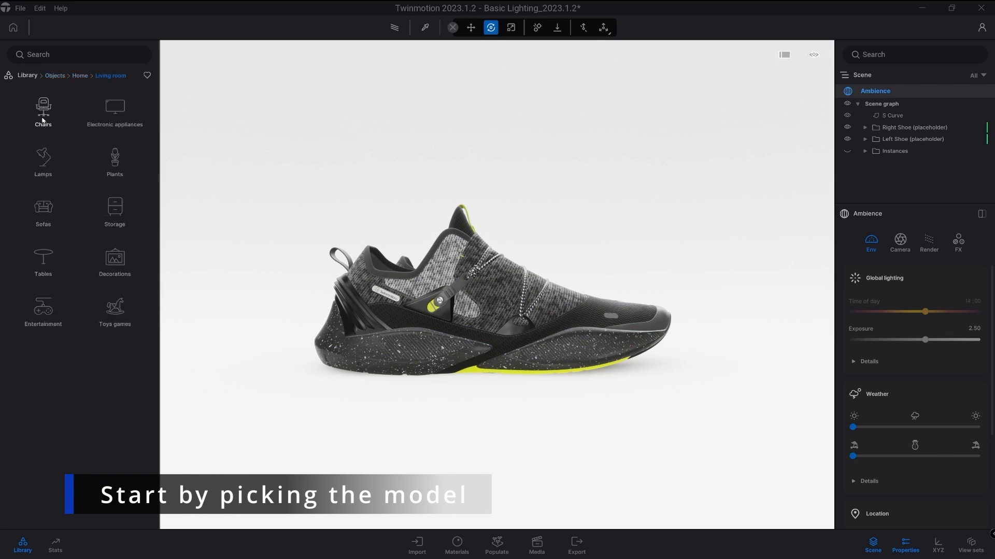
left_click(44, 307)
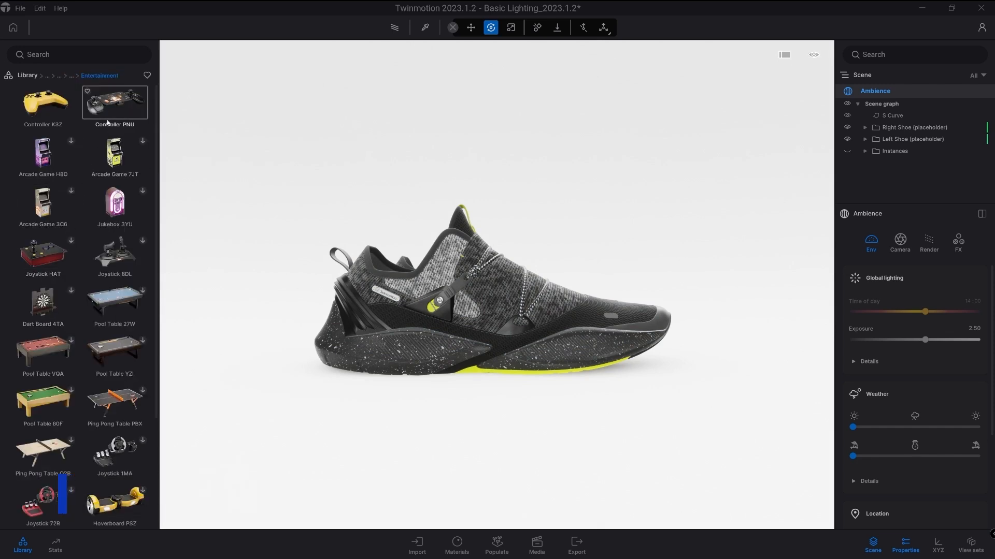
left_click_drag(114, 103, 464, 375)
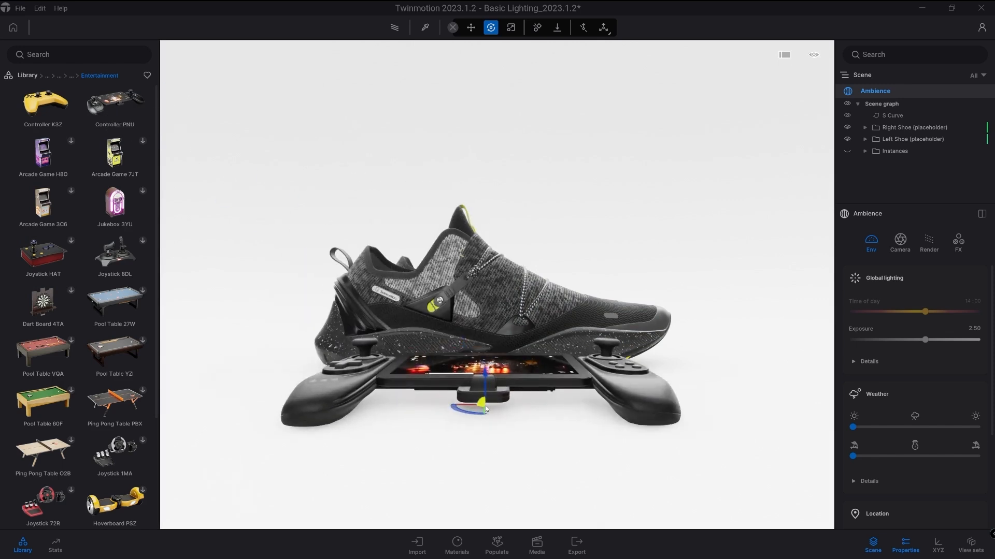
- Scale the controller to roughly the shoe's length and stand it upright with its screen facing the camera
left_click(511, 28)
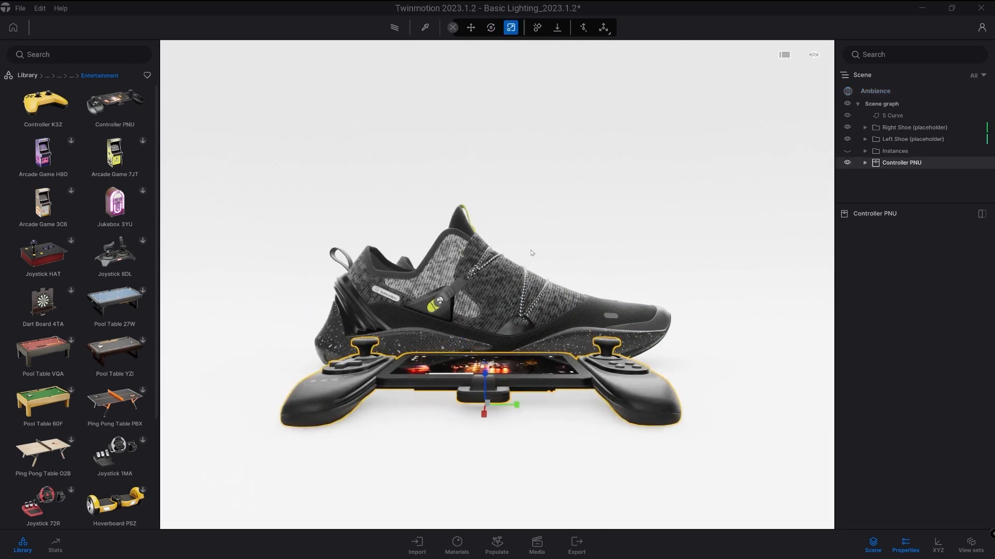
left_click_drag(492, 399, 488, 403)
left_click_drag(489, 405, 492, 280)
left_click(491, 28)
- Create a new scene container named Gamepad and put the Controller PNU model into it
left_click(892, 188)
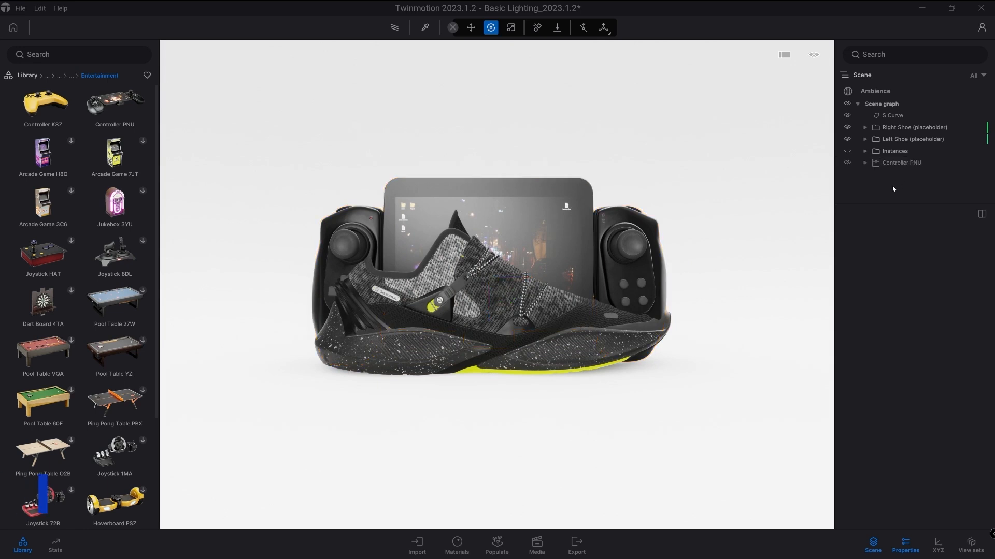
right_click(892, 188)
left_click(889, 204)
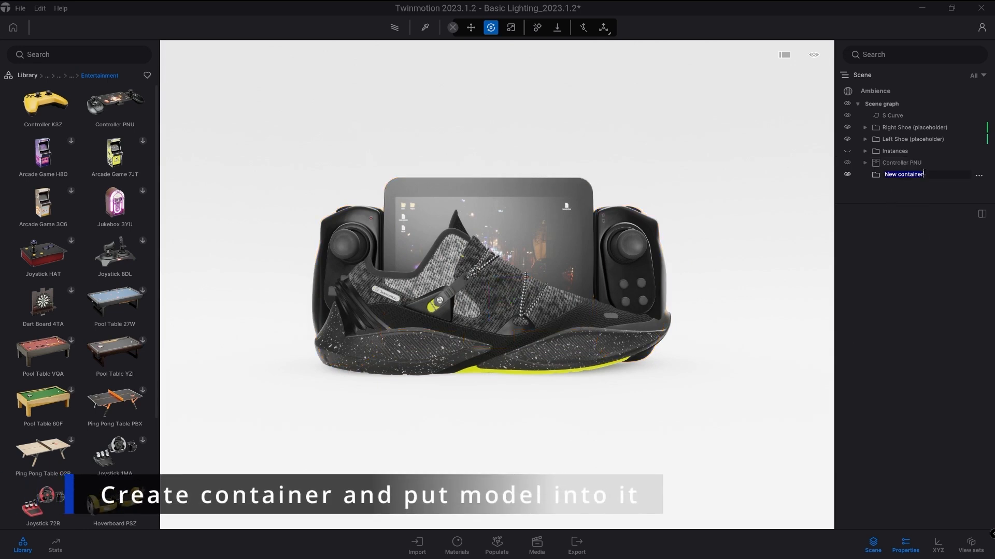
type("Gamepad")
left_click_drag(892, 162, 894, 173)
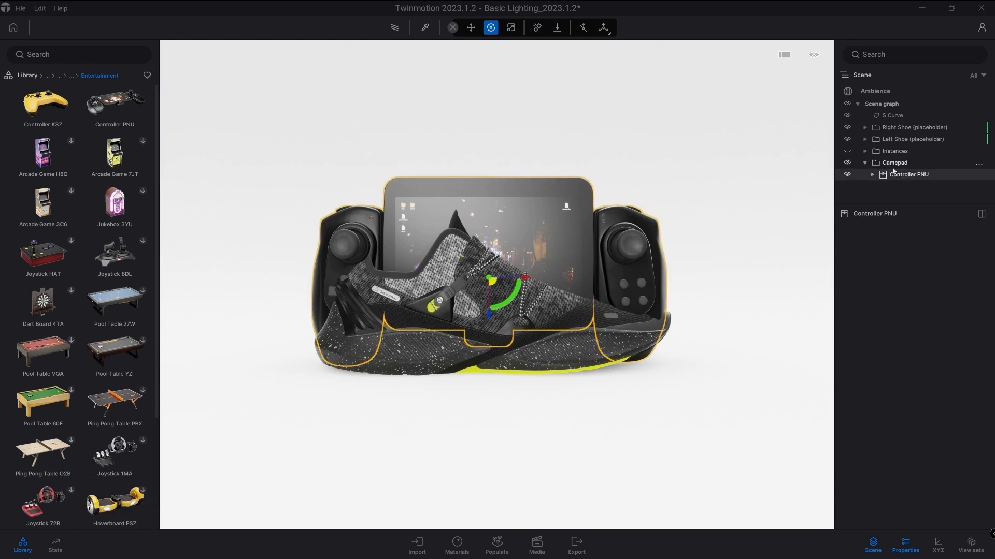
- Duplicate the Gamepad container as a single copy and reposition the copied controller relative to the original
left_click(894, 164)
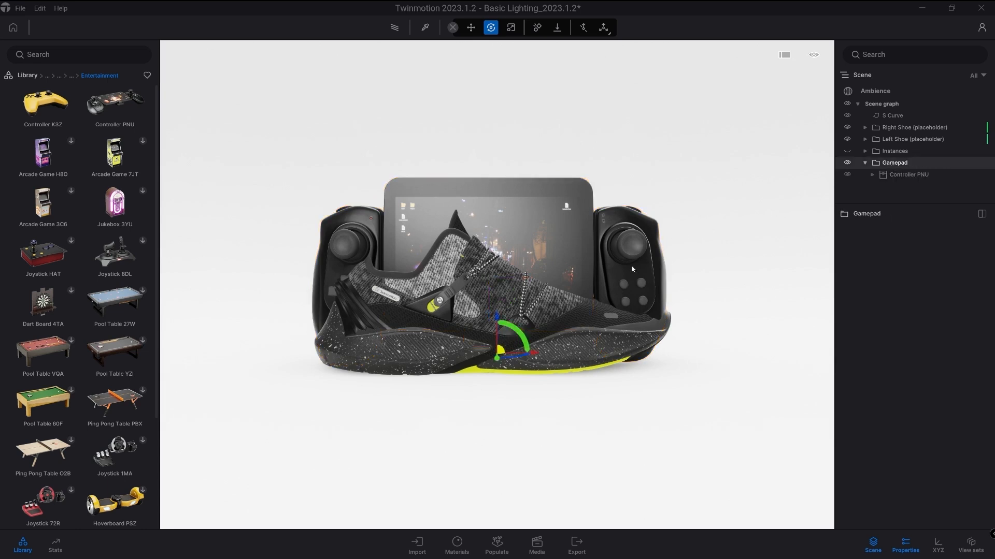
left_click_drag(507, 324, 506, 281, "alt")
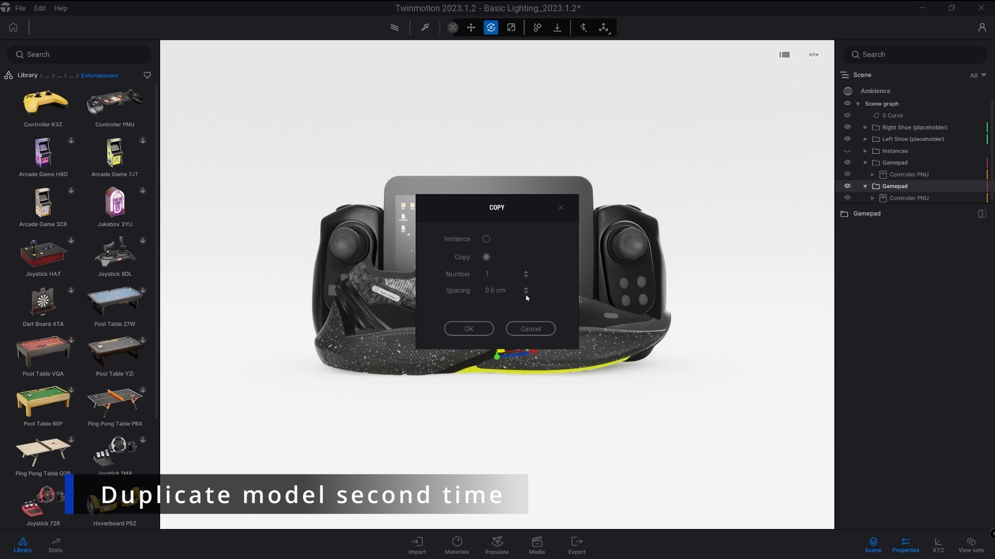
left_click(469, 330)
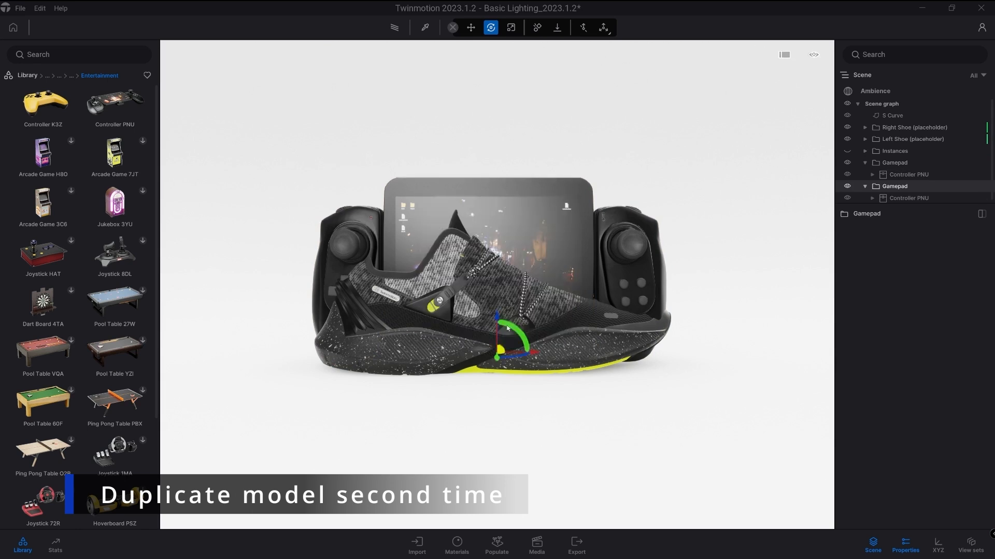
left_click(900, 200)
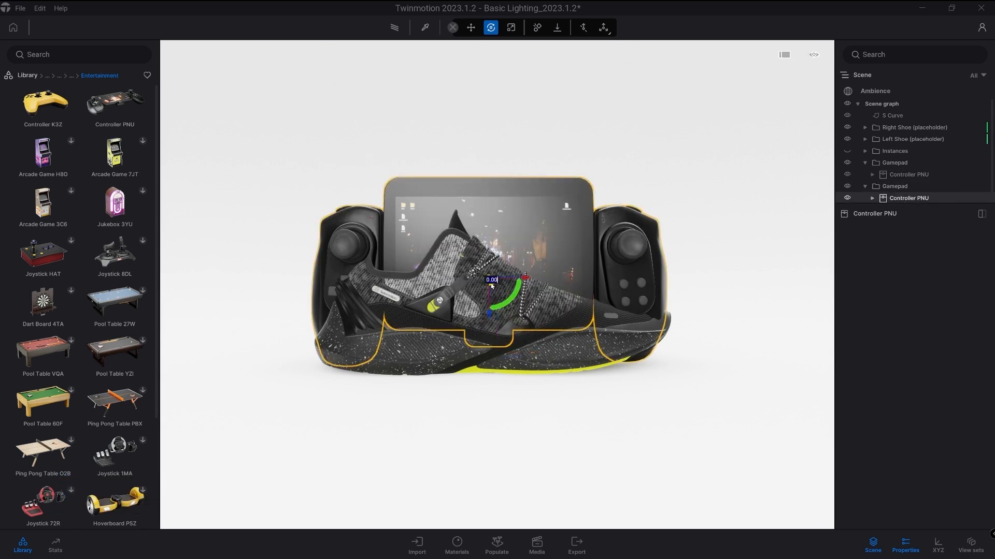
left_click_drag(506, 280, 574, 278)
- Open saved Image 01 and replace the Right Shoe (placeholder) container with the first Gamepad container
left_click(537, 543)
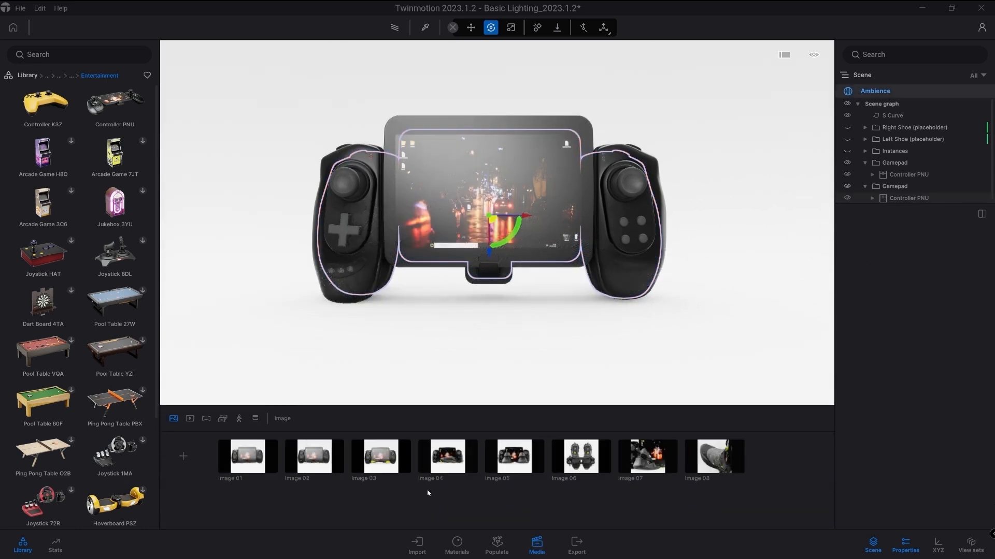
left_click(235, 457)
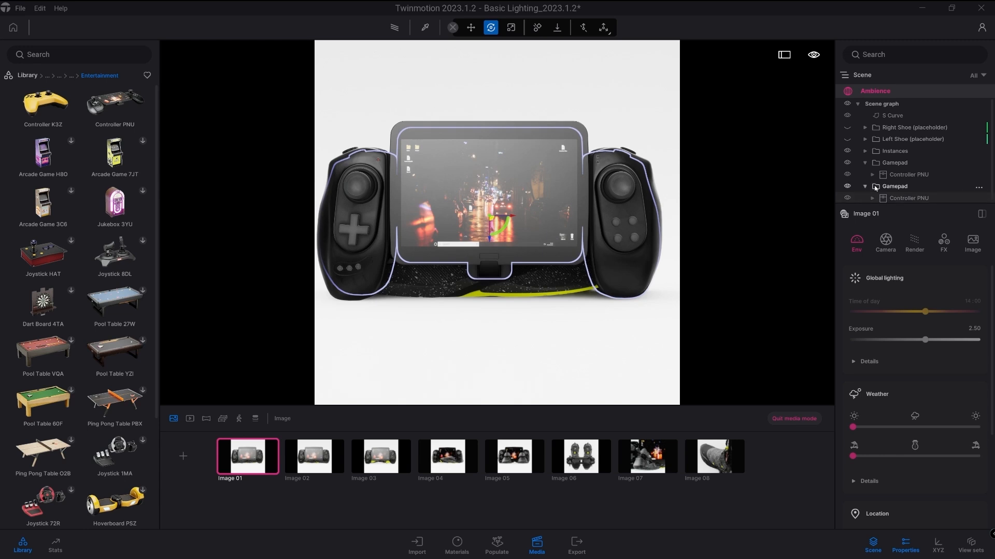
left_click(865, 163)
left_click(865, 175)
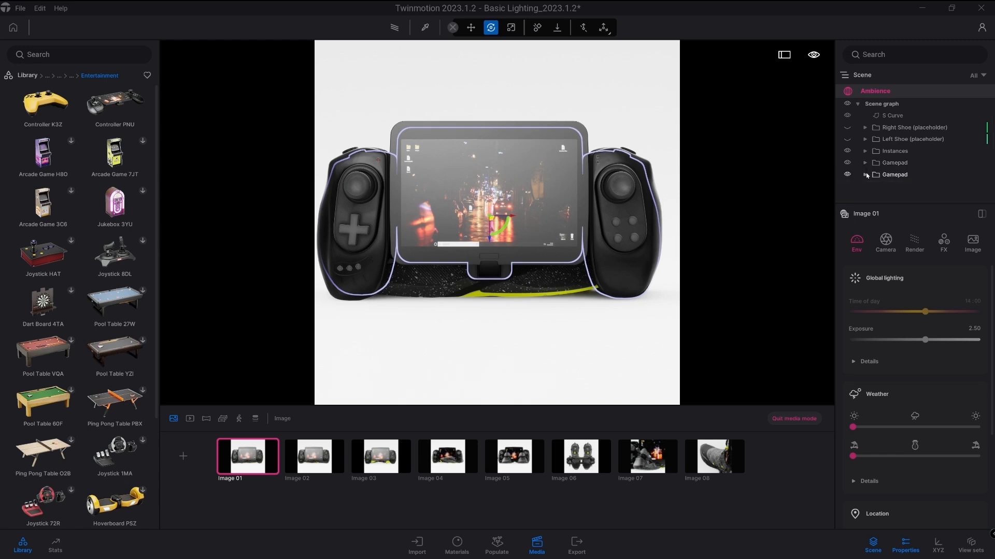
left_click(902, 163)
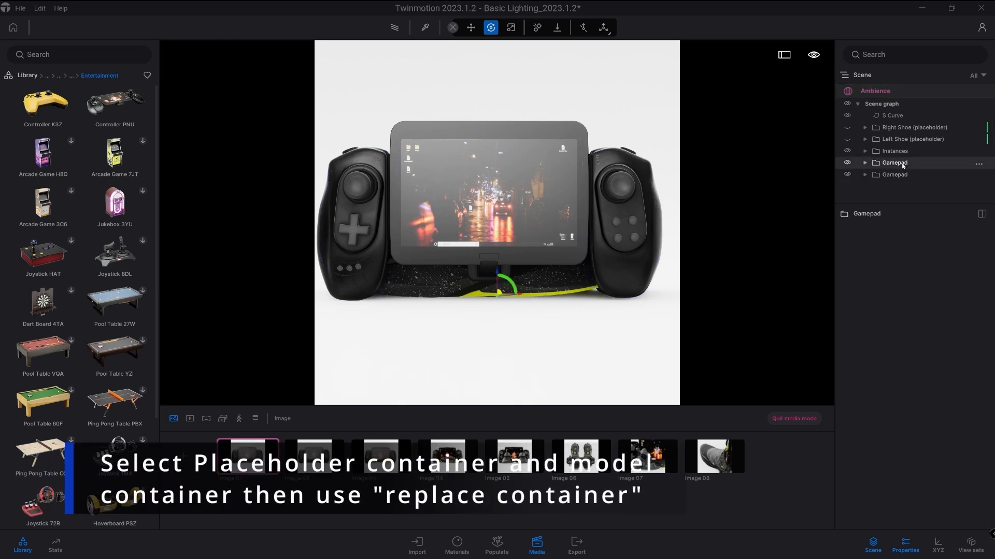
left_click(951, 130, "shift")
left_click(961, 128, "ctrl")
left_click(977, 128)
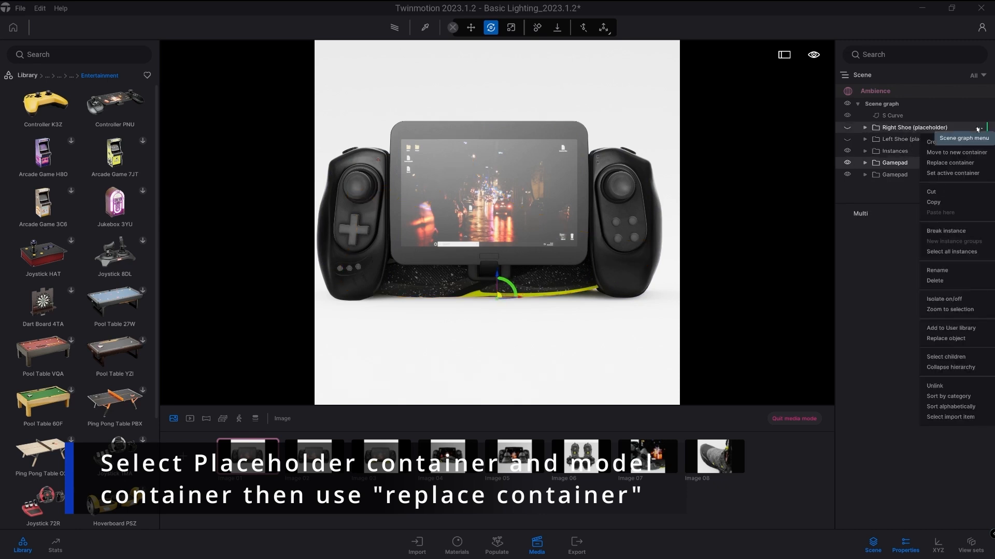
left_click(957, 166)
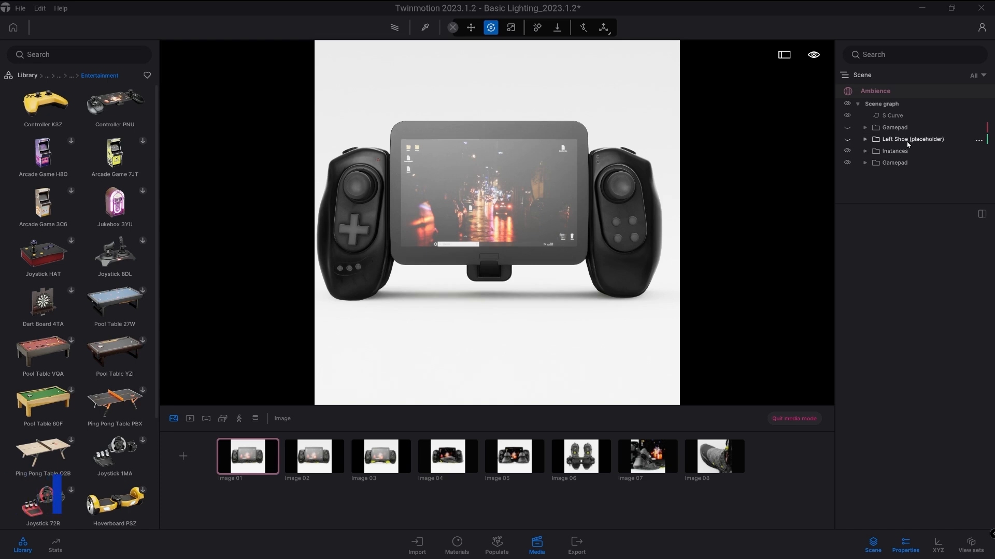
- Replace the Left Shoe (placeholder) container with the remaining Gamepad container
left_click(899, 162)
left_click(913, 140, "ctrl")
left_click(979, 140)
left_click(958, 178)
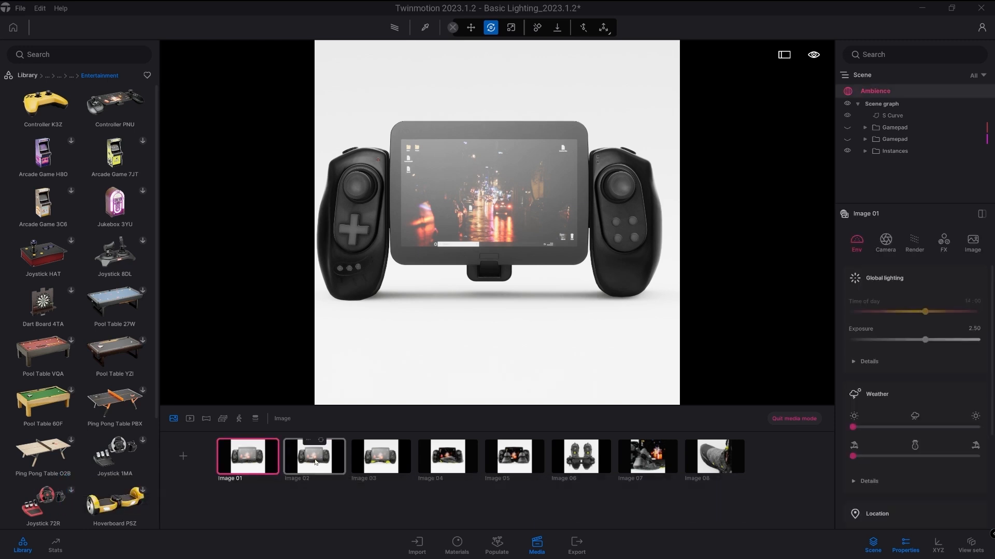
- Slightly adjust the controller's position in Image 01 and bring up Image 02
left_click(581, 234)
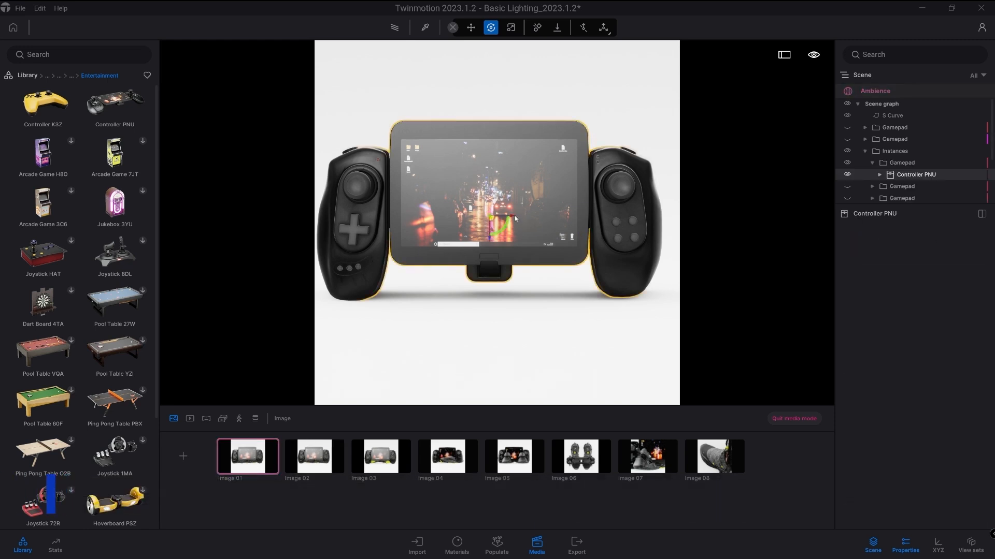
left_click_drag(515, 216, 520, 222)
left_click(314, 458)
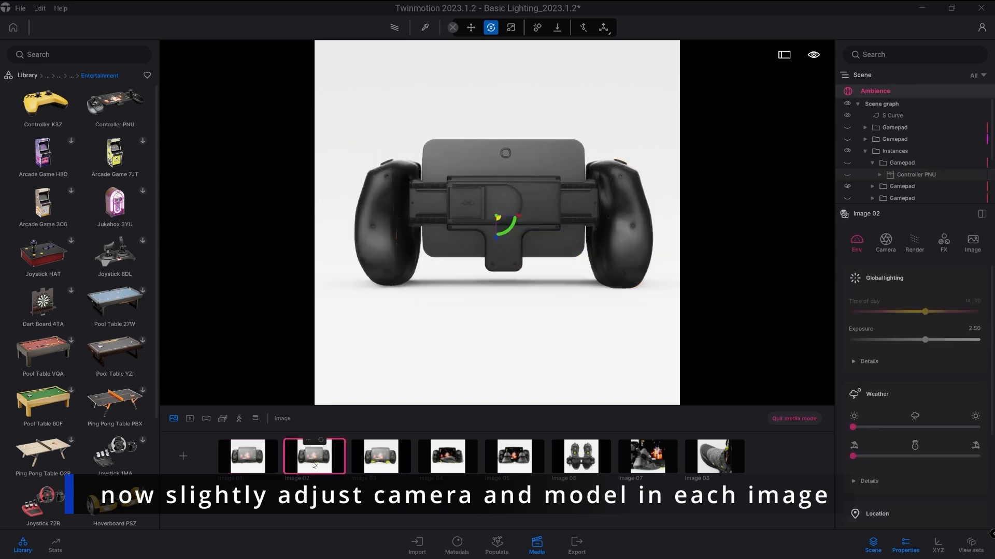
- Delete the third saved image and refresh Image 04 with an angled view of both gamepads
left_click(380, 466)
left_click(375, 440)
left_click(374, 401)
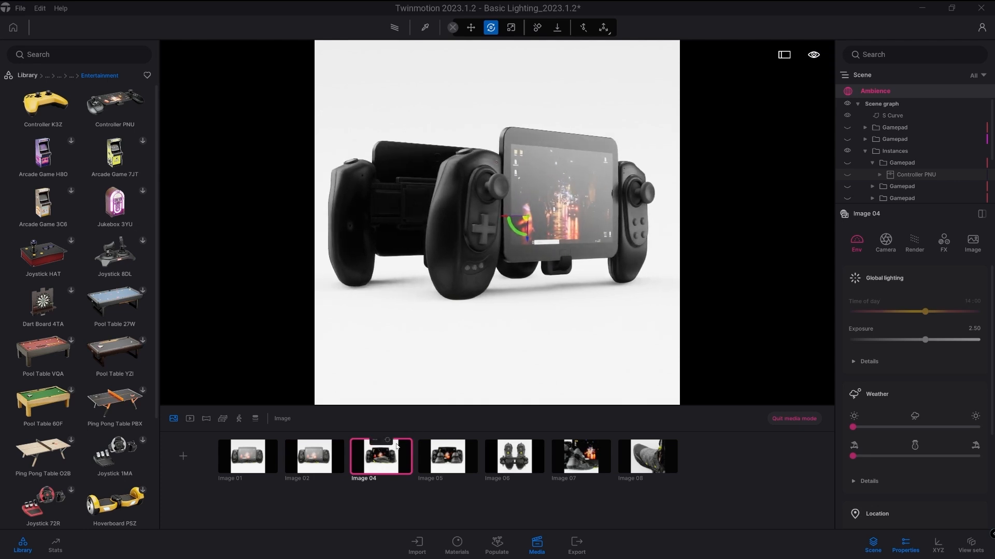
left_click(390, 443)
- In Image 05, move the right-hand visible Gamepad container sideways toward the other gamepad
left_click(438, 461)
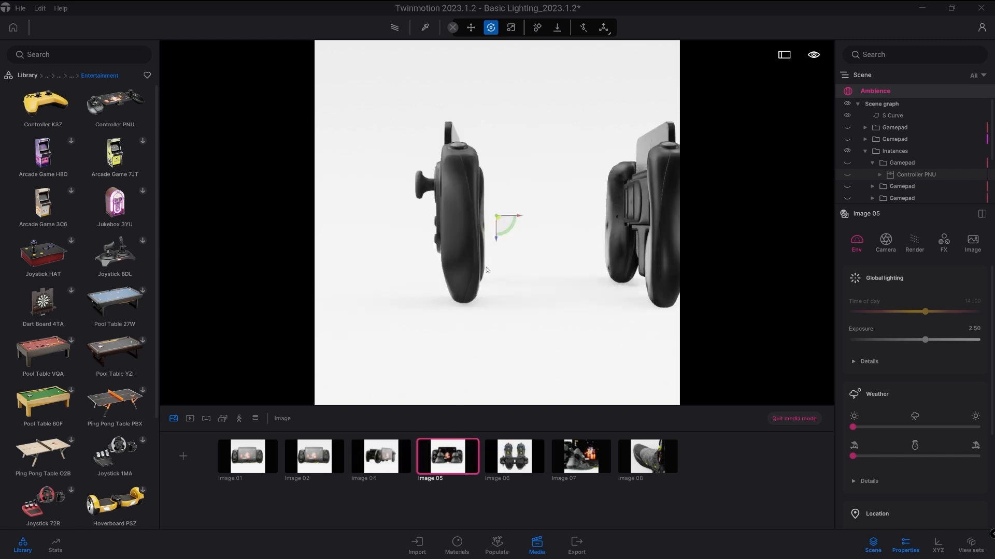
left_click(651, 198)
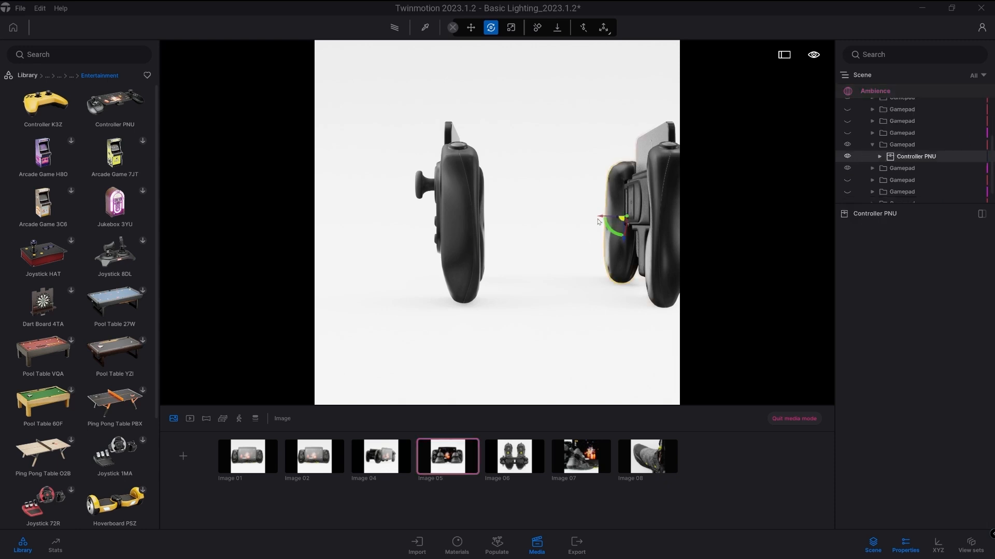
left_click(902, 145)
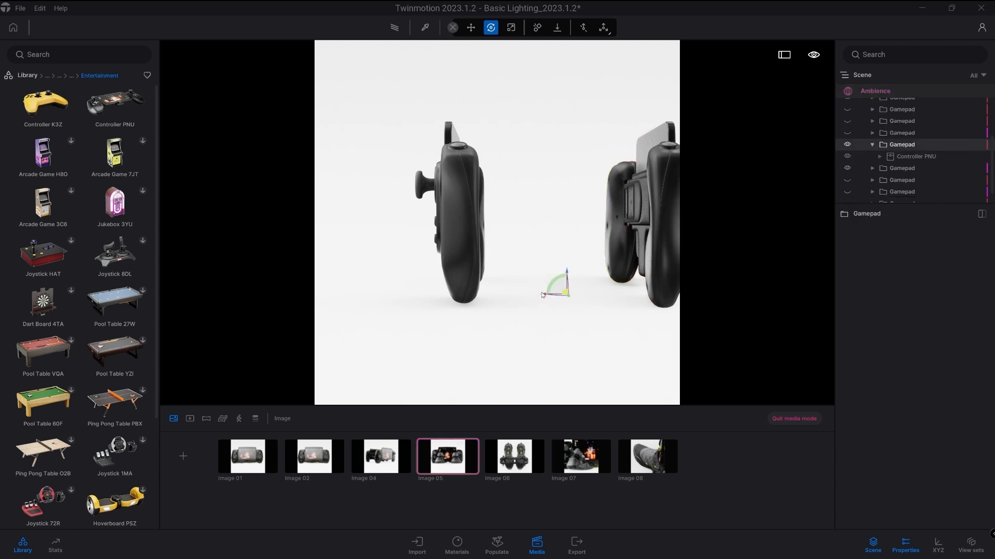
left_click_drag(539, 299, 443, 296)
- In Image 06, move the left gamepad's container toward the right one so both stand closely back to back
left_click(504, 466)
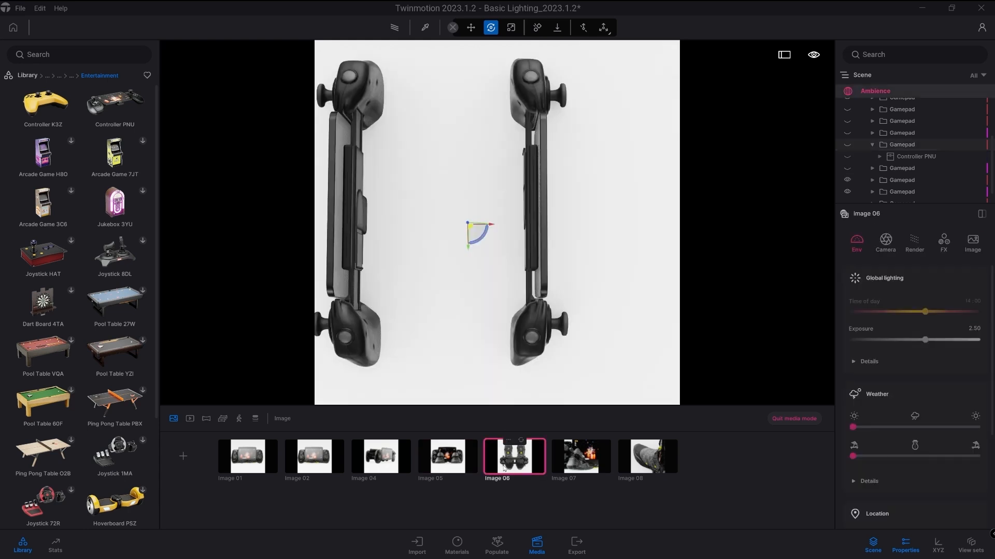
left_click(357, 217)
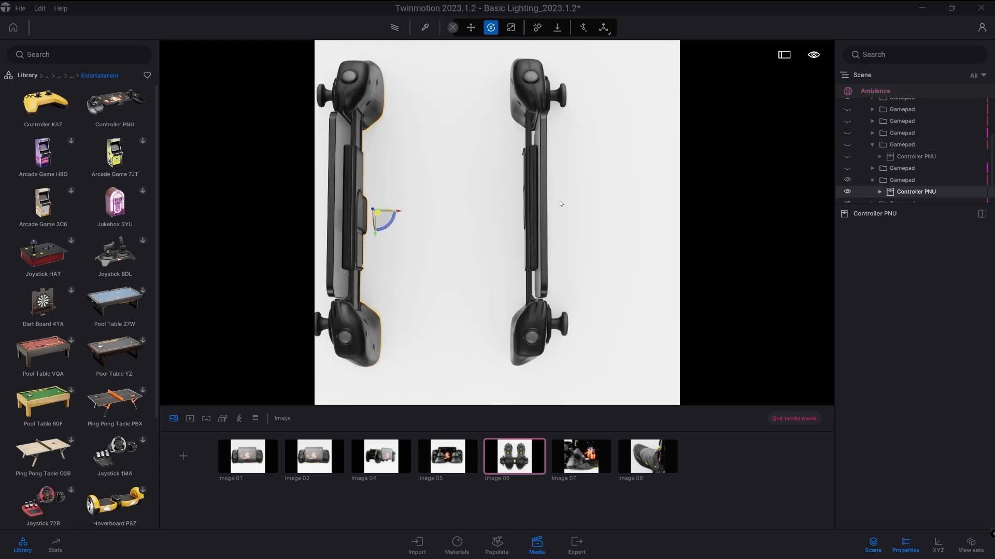
left_click(886, 181)
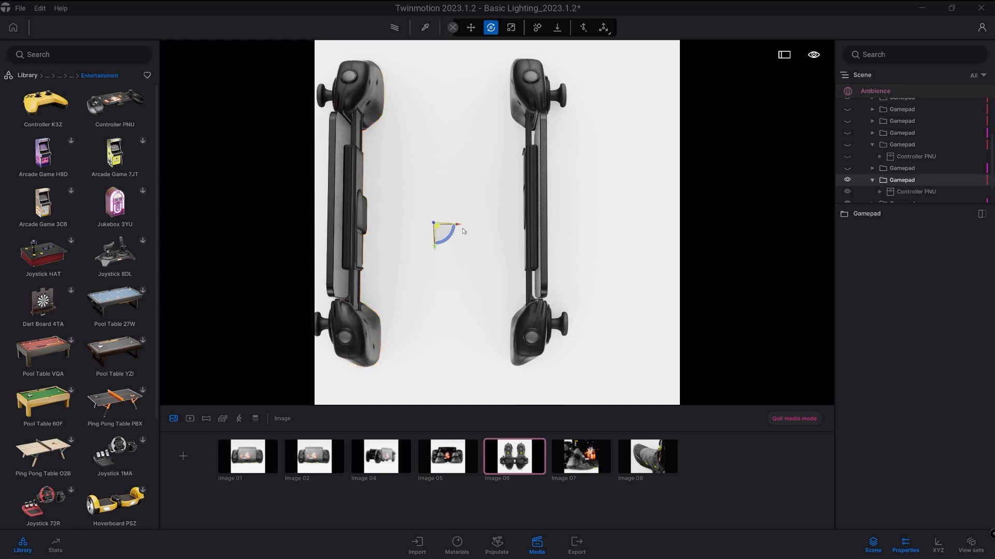
left_click_drag(459, 228, 562, 230)
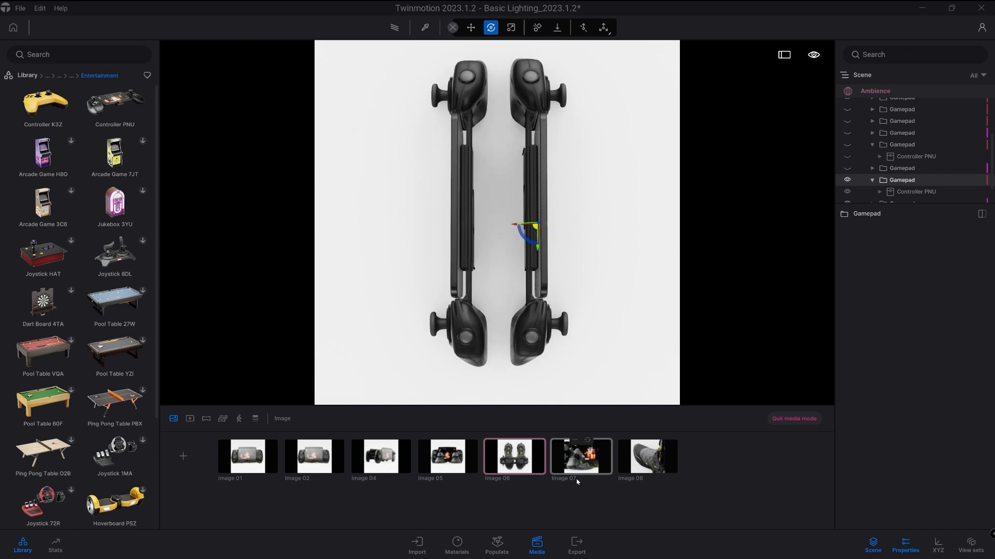
- Reframe the gamepad close-ups in Image 07 and Image 08 and refresh both images to match the current scene
left_click(579, 469)
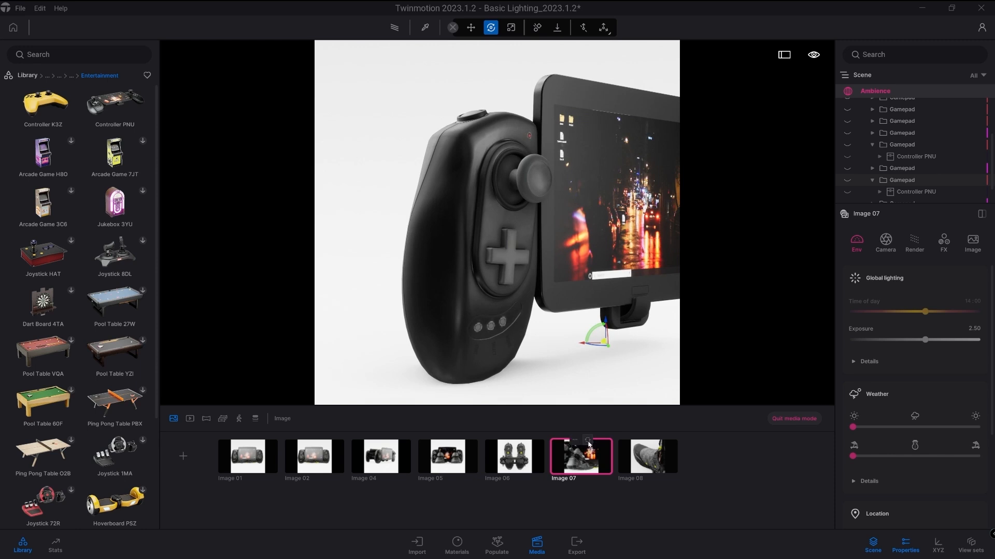
left_click(588, 441)
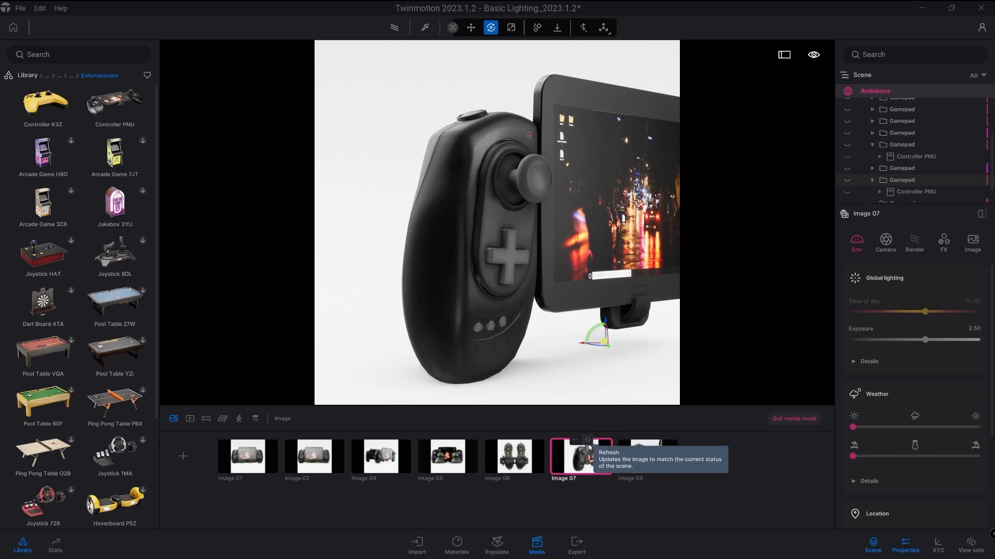
left_click(636, 459)
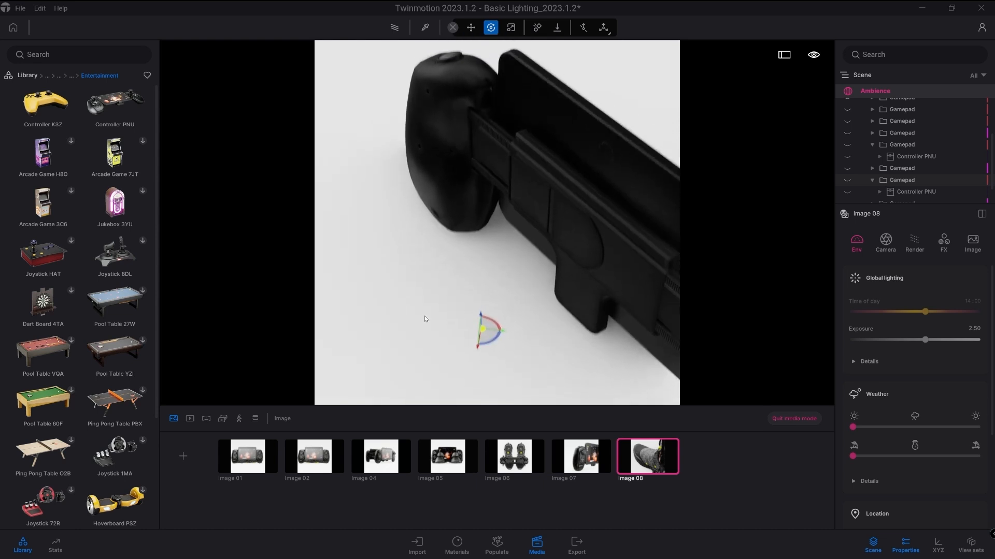
mouse_move(654, 444)
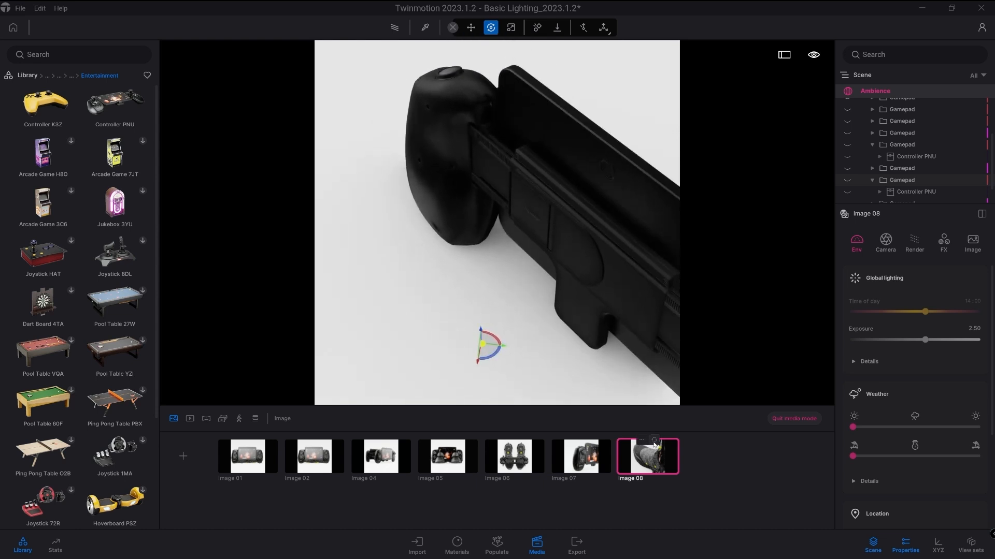
left_click(655, 444)
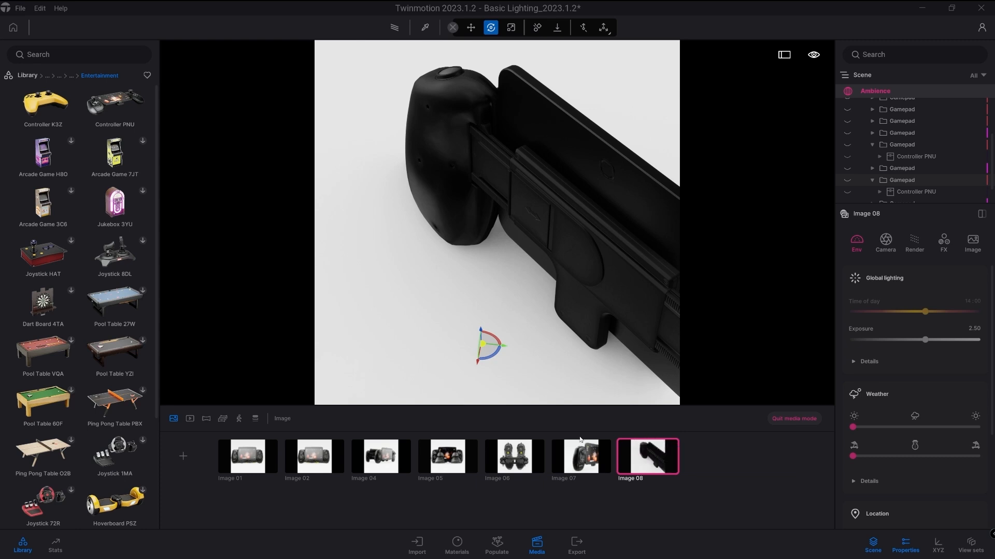
- In Image 01, place an omnidirectional light at the gamepad screen's upper-left corner and copy it to the upper-right corner
left_click(255, 465)
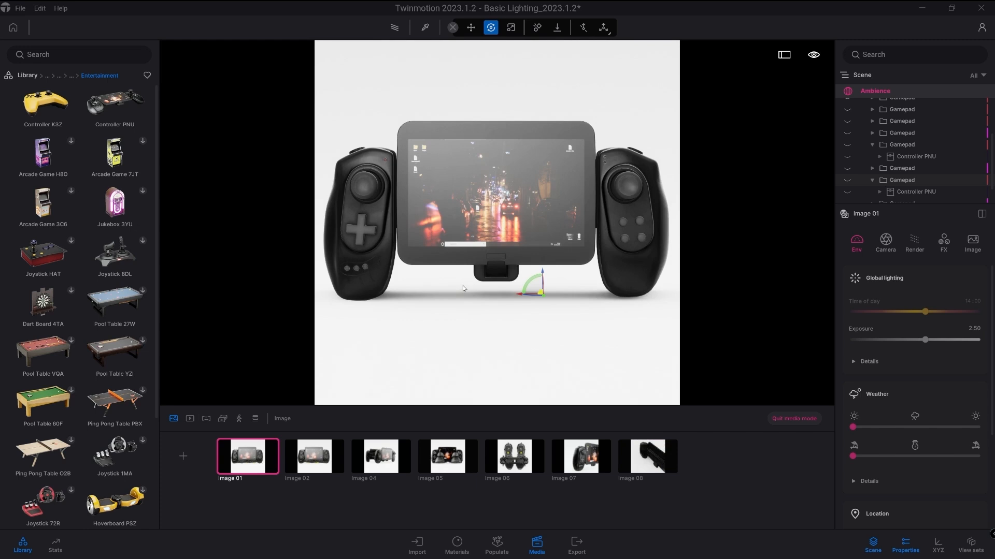
left_click(26, 77)
left_click(120, 165)
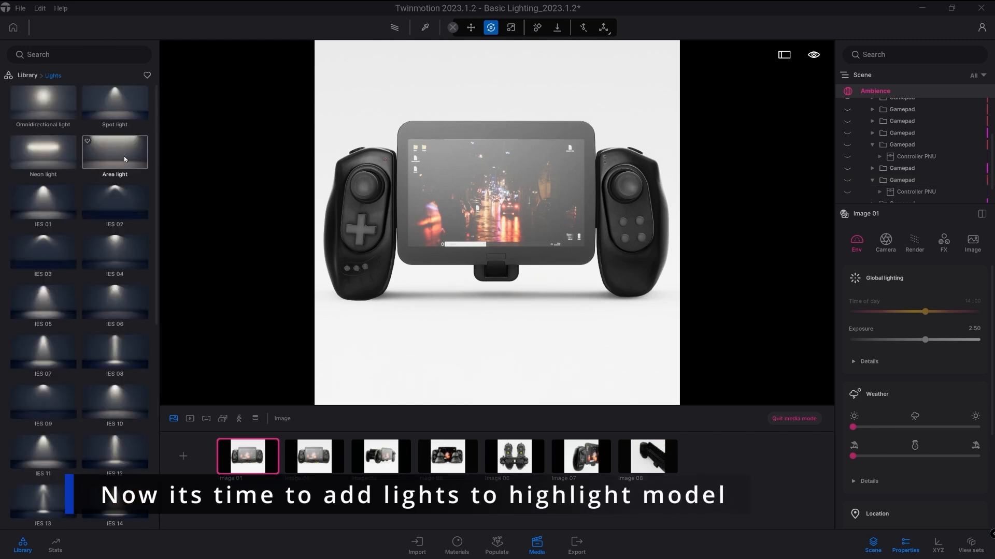
left_click_drag(43, 104, 411, 136)
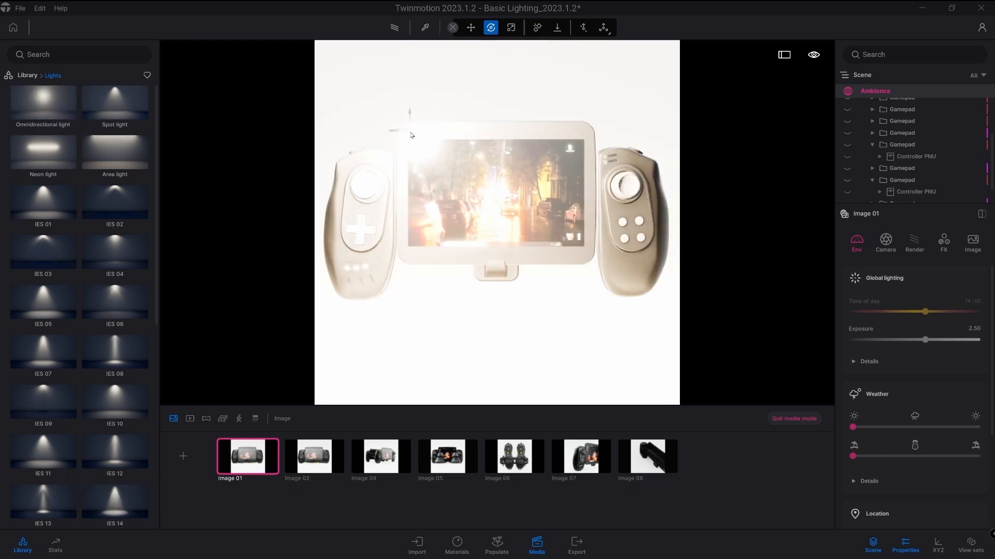
left_click_drag(411, 131, 615, 138, "alt")
left_click(471, 329)
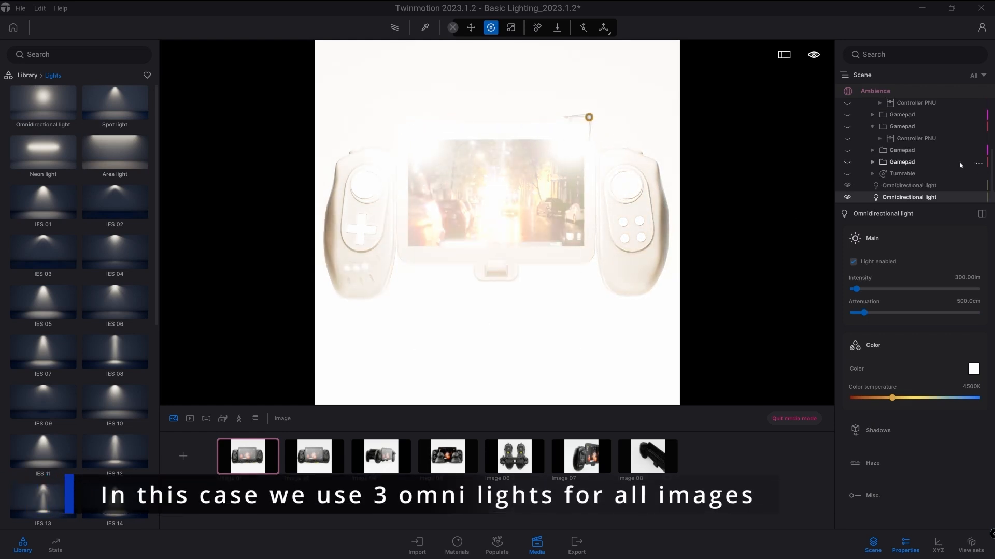
- Filter the scene list to lights and set the first omnidirectional light's intensity to 1 lm
left_click(975, 76)
left_click(948, 161)
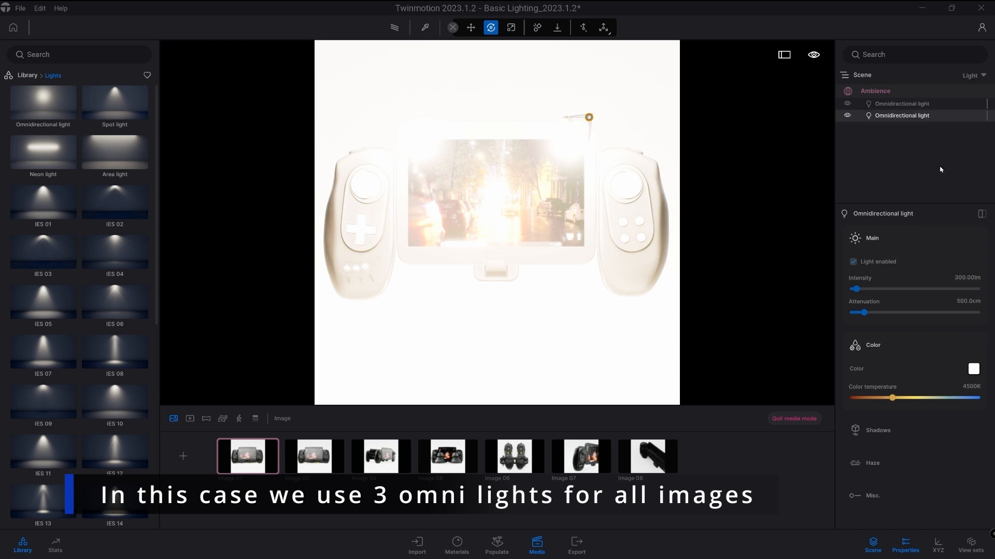
left_click(908, 106)
left_click(963, 279)
type("1")
key("Return")
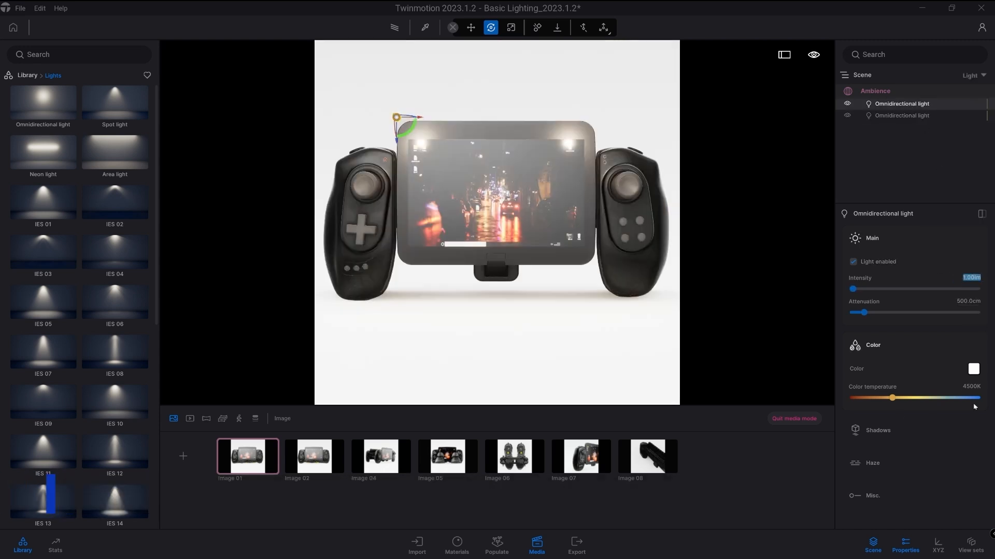
- Set the omnidirectional light's color temperature to 6666 K
left_click(970, 387)
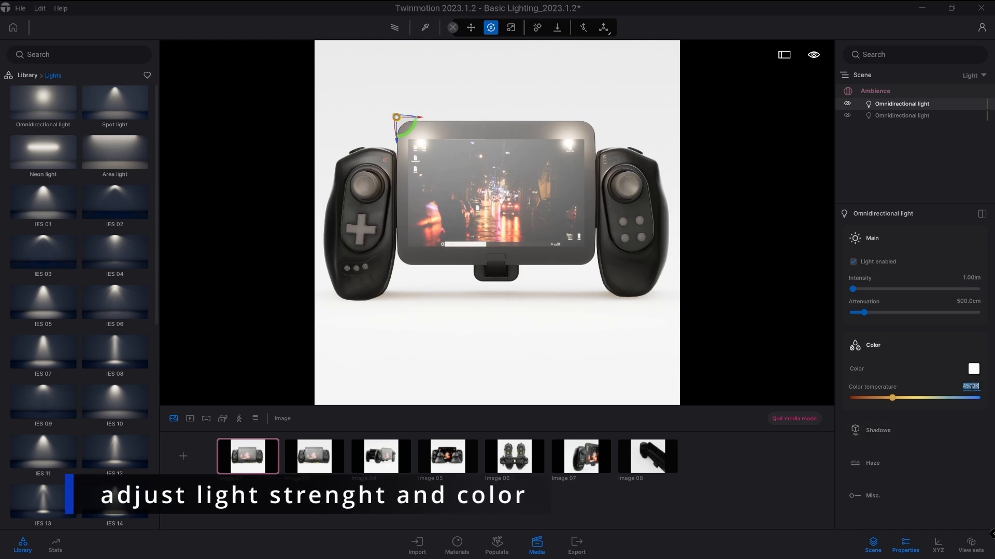
type("6666")
key("Return")
- Move the two omnidirectional lights outward, away from the gamepad screen's upper corners toward its handles
left_click(901, 116)
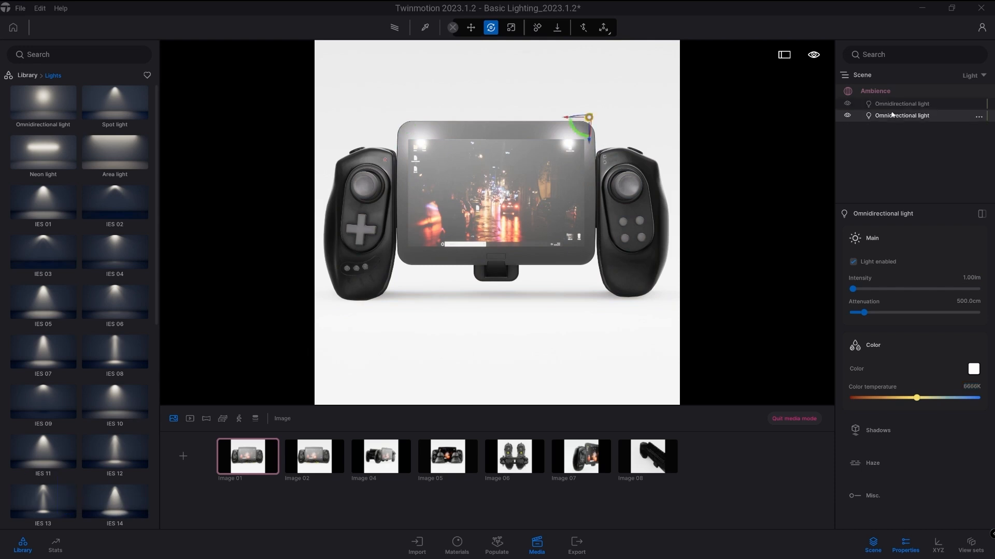
left_click(893, 104)
left_click_drag(419, 120, 342, 127)
left_click(909, 116)
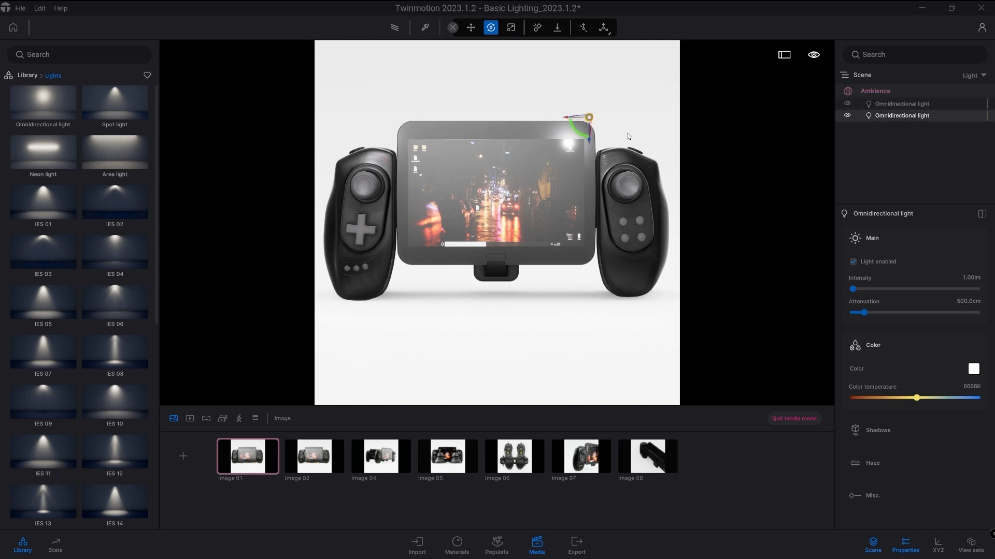
left_click_drag(567, 121, 660, 132)
- In Image 02, copy an omnidirectional light to the middle of the gamepad's back
left_click(316, 458)
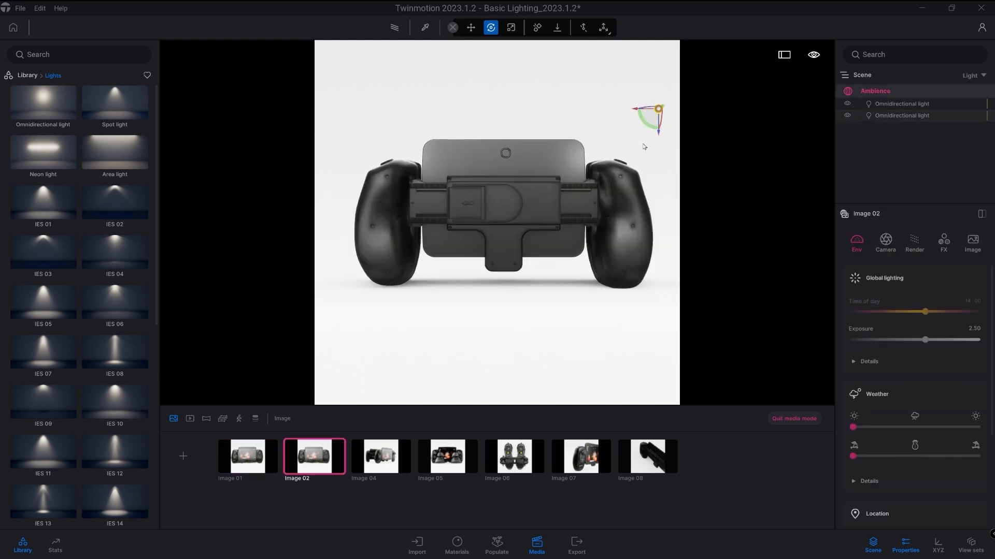
left_click_drag(634, 109, 506, 226, "shift")
left_click(465, 329)
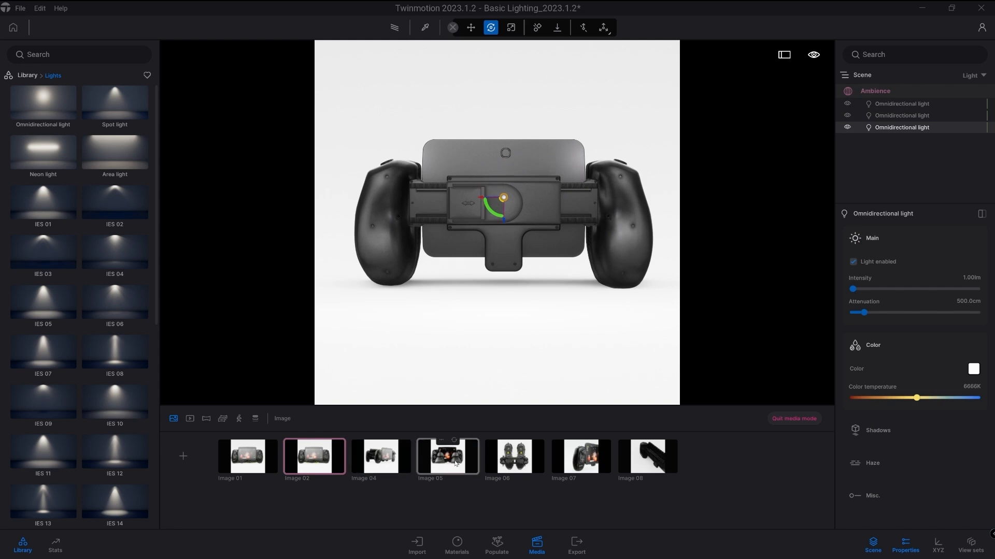
- Adjust the third light's position in Image 05, and move it between the two upright gamepads in Image 06
left_click(455, 463)
left_click_drag(506, 220, 505, 224)
left_click(517, 461)
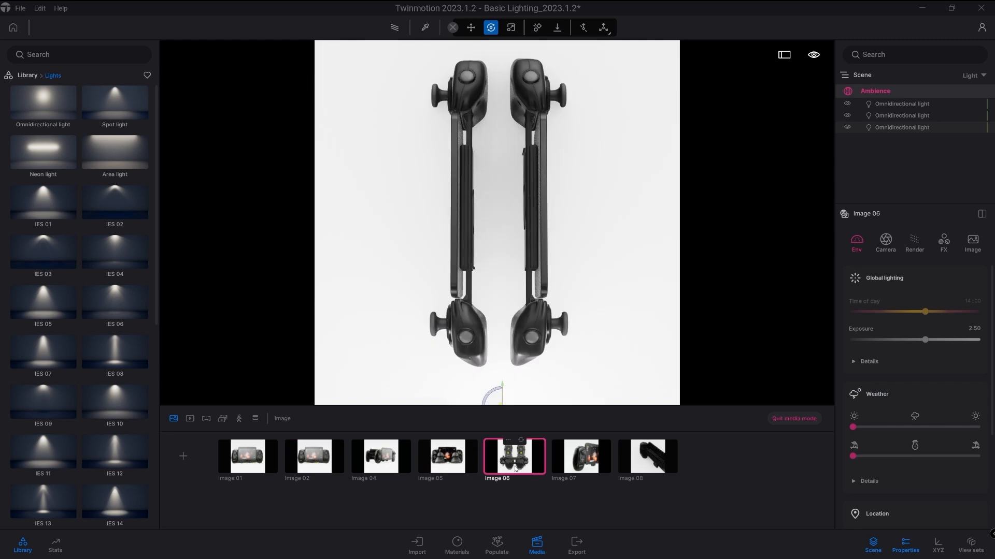
left_click_drag(509, 385, 540, 197)
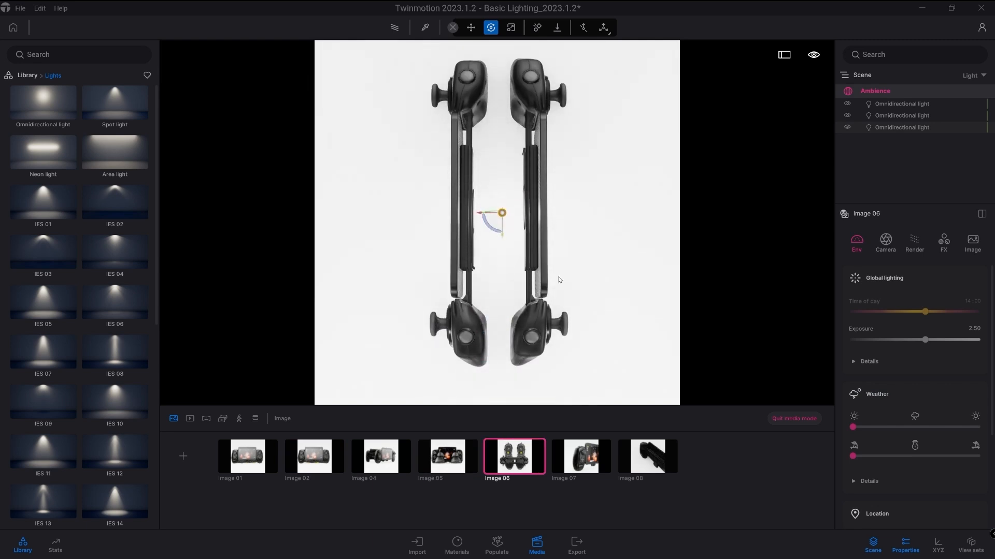
- Review the lighting in Images 07, 01, 02, 04, 05 and 06, inspecting the first two omnidirectional lights
left_click(580, 467)
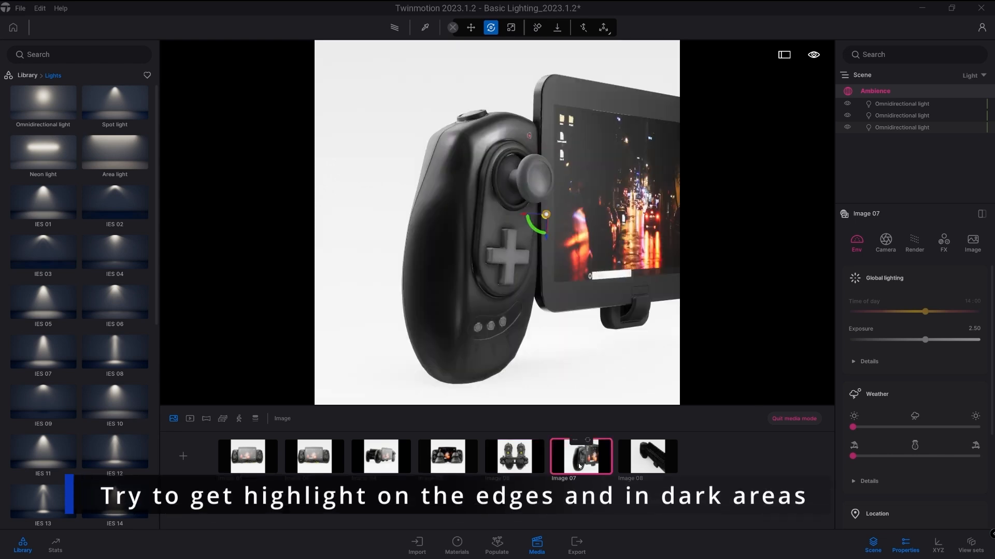
left_click(905, 108)
left_click(894, 117, "ctrl")
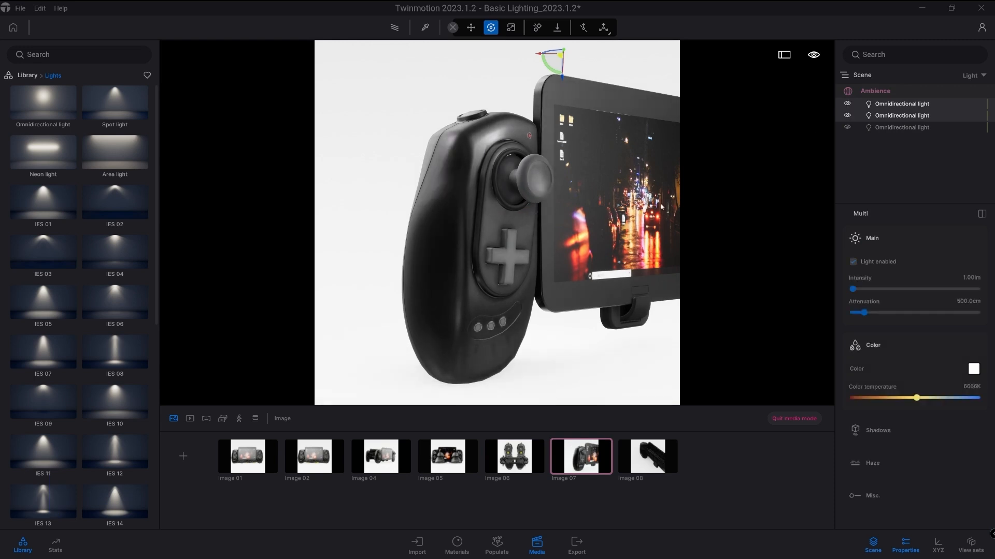
left_click(253, 466)
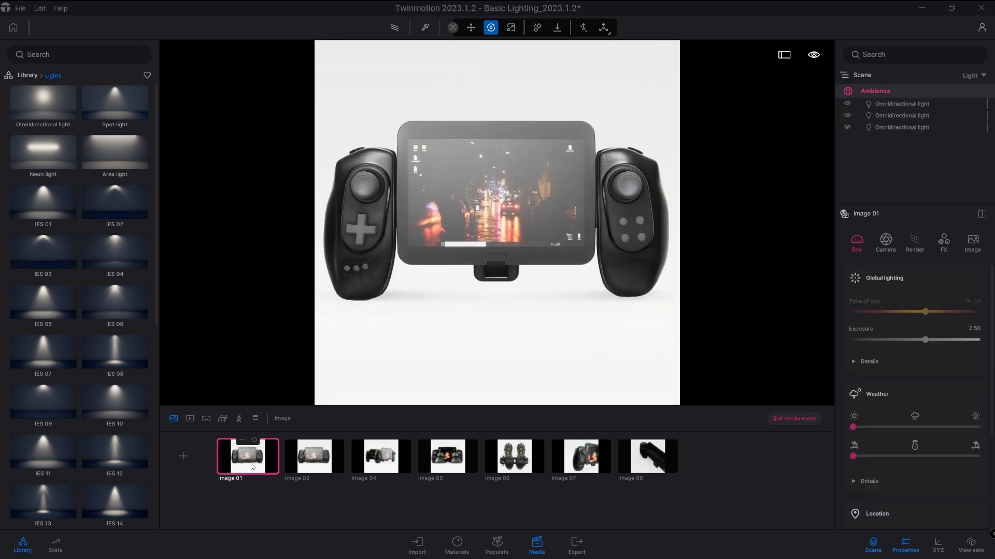
left_click(314, 464)
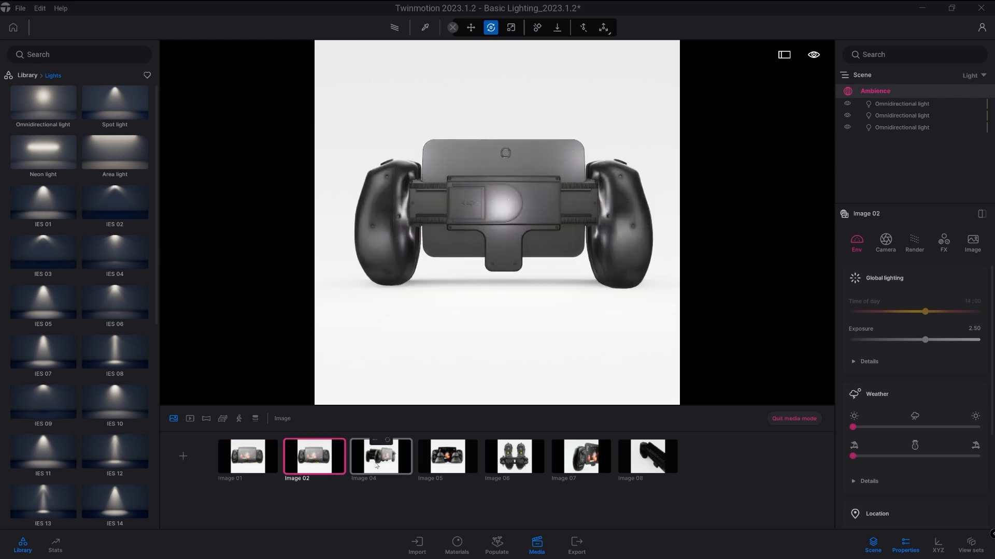
left_click(381, 464)
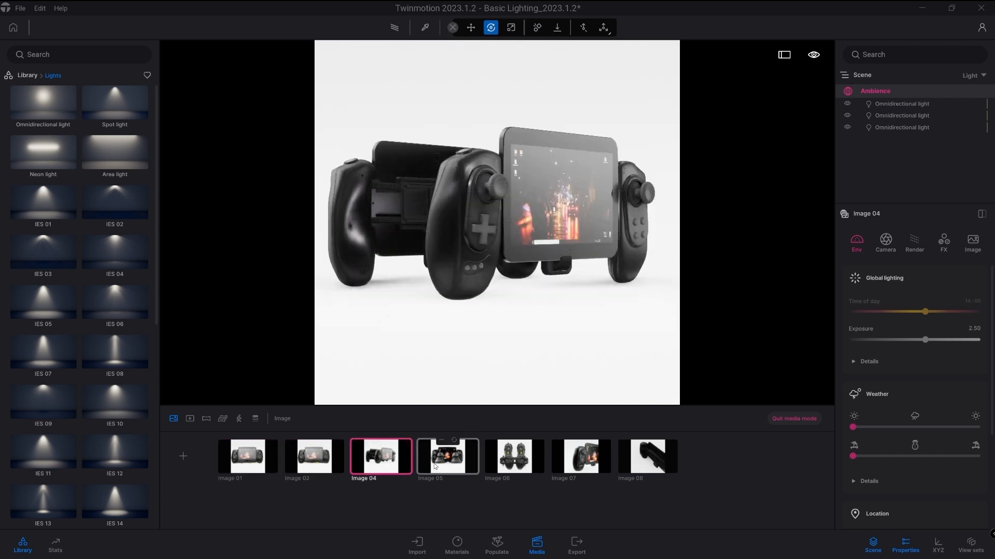
left_click(434, 466)
left_click(513, 467)
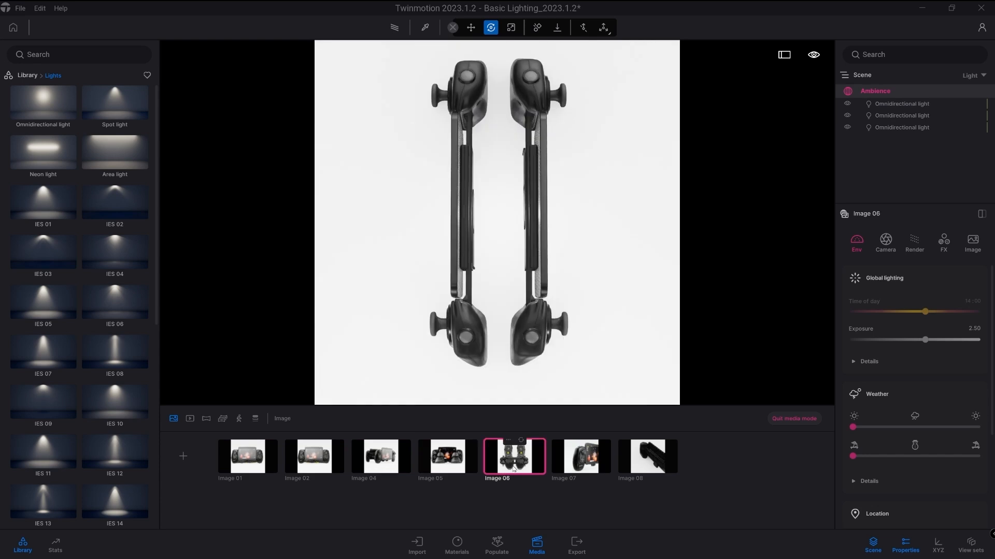
- Refresh Image 05 so its saved picture matches the current gamepad arrangement and lighting
left_click(461, 466)
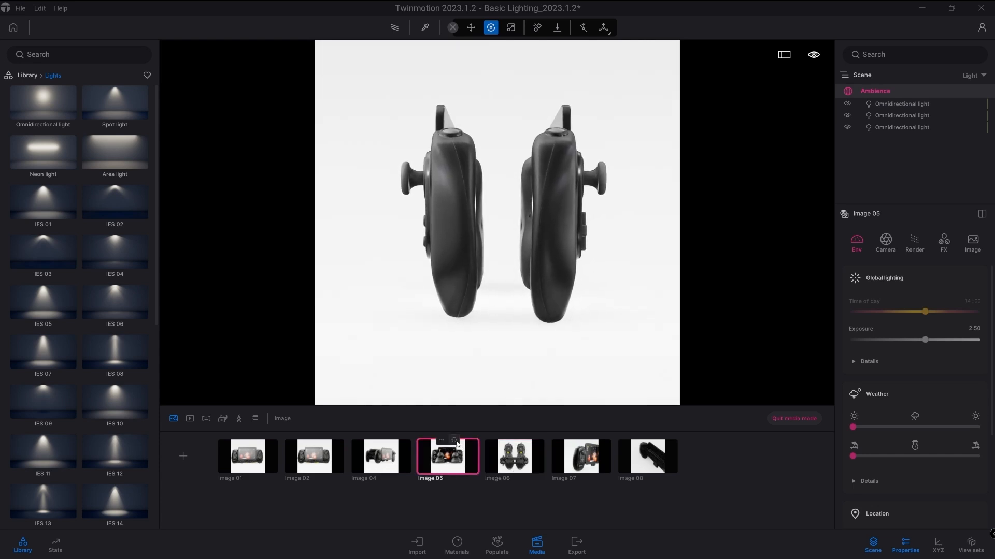
left_click(455, 441)
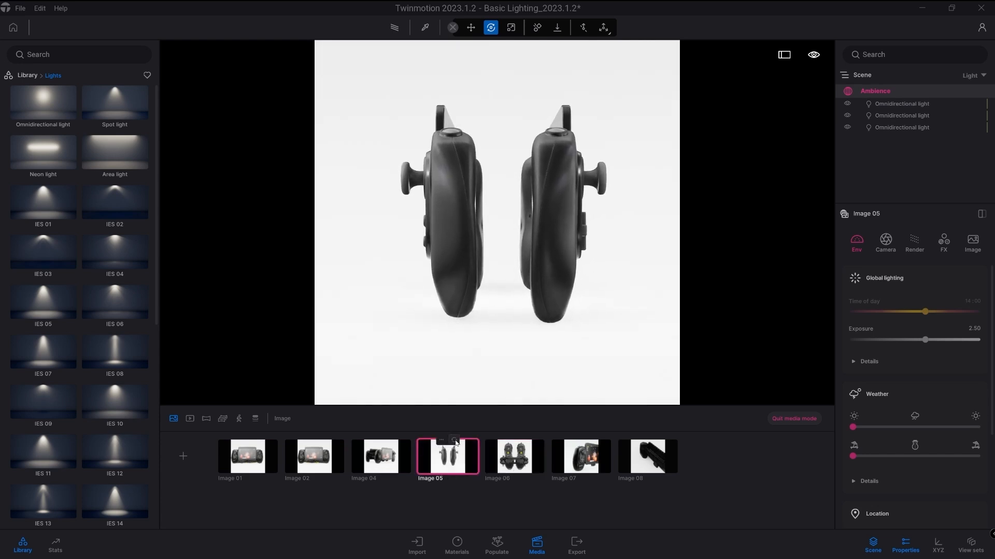
- In Image 07, list all scene objects and make one independent copy of the visible Gamepad container in place
left_click(570, 467)
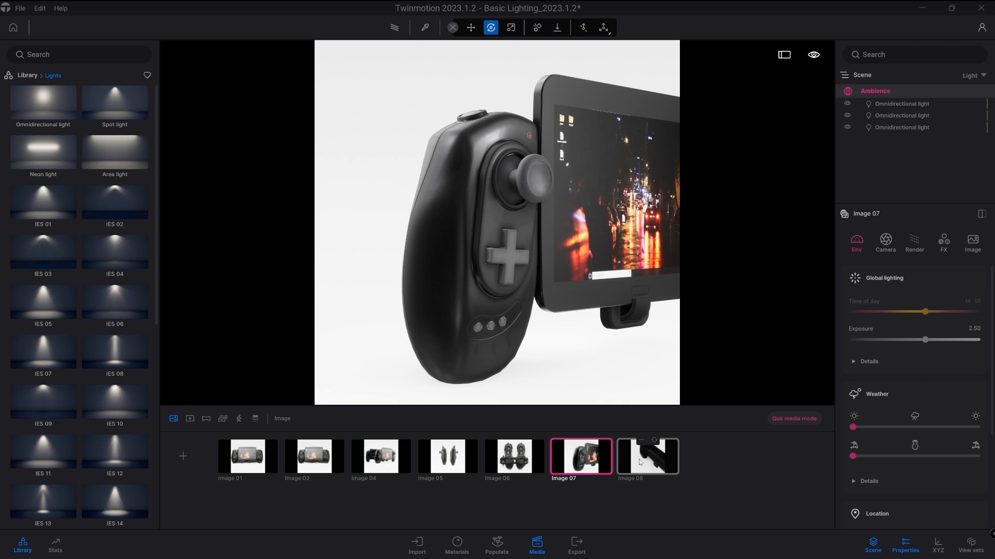
left_click(465, 256)
left_click(969, 83)
left_click(933, 91)
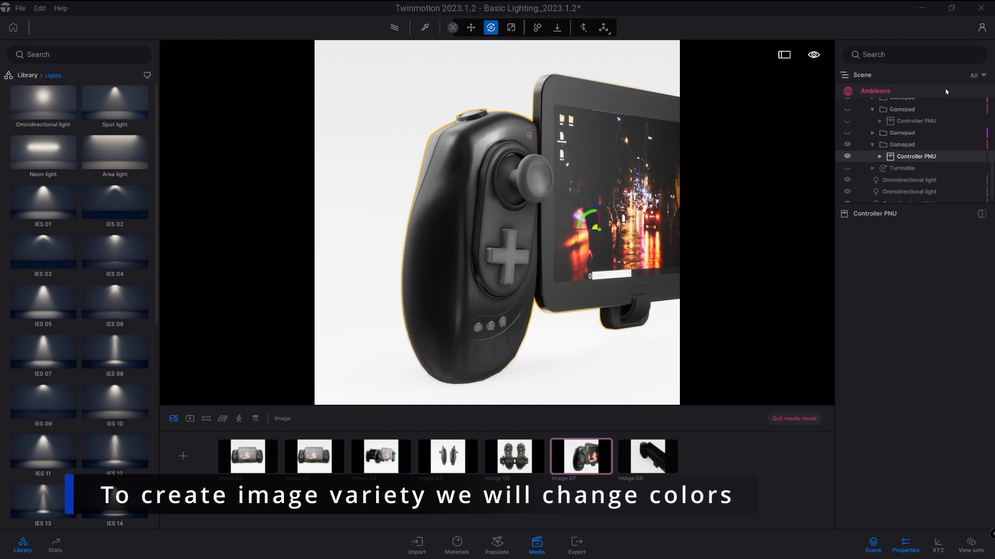
left_click(906, 145)
left_click_drag(523, 324, 540, 321)
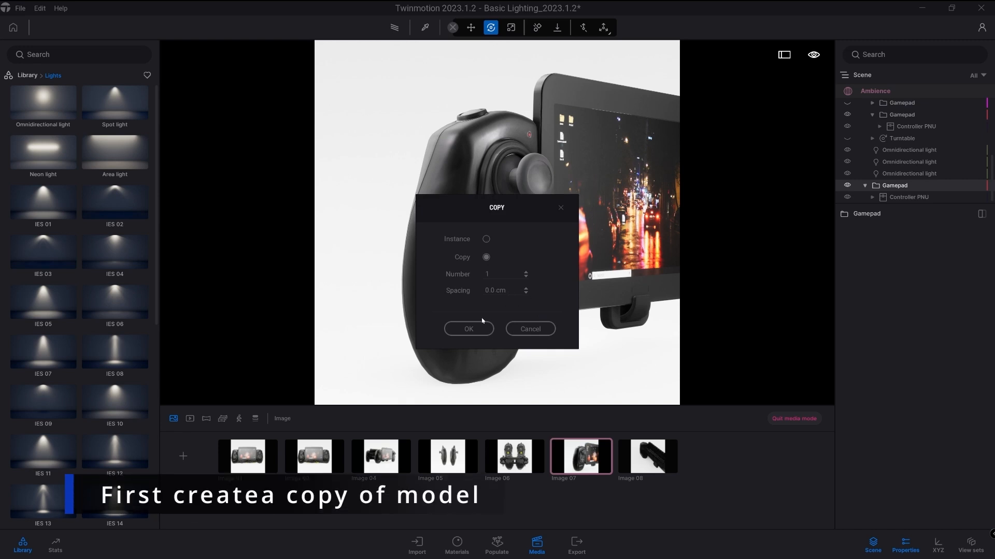
left_click(472, 330)
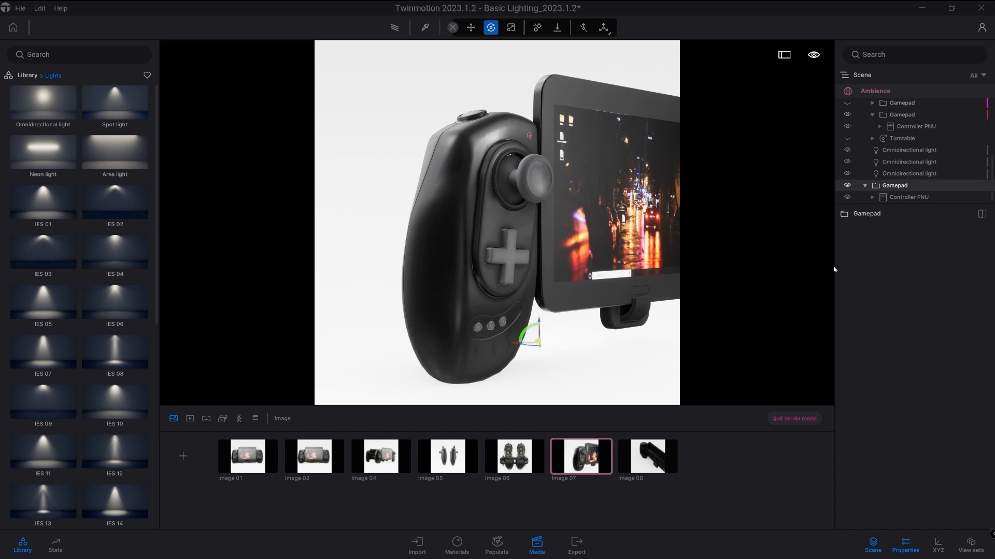
scroll(880, 176, "up", 1)
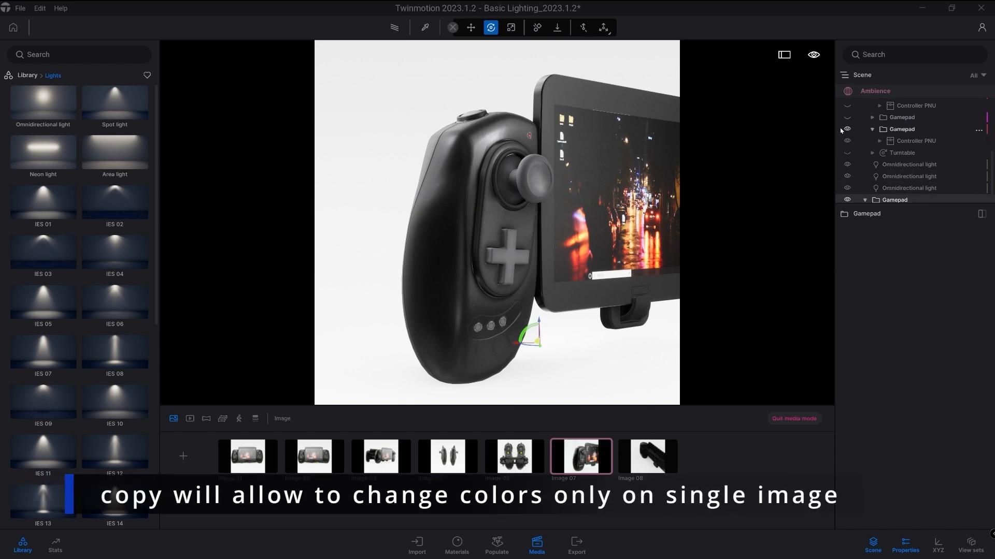
- In Image 08, make one independent copy of the original Gamepad container with 0.13 cm spacing
left_click(651, 456)
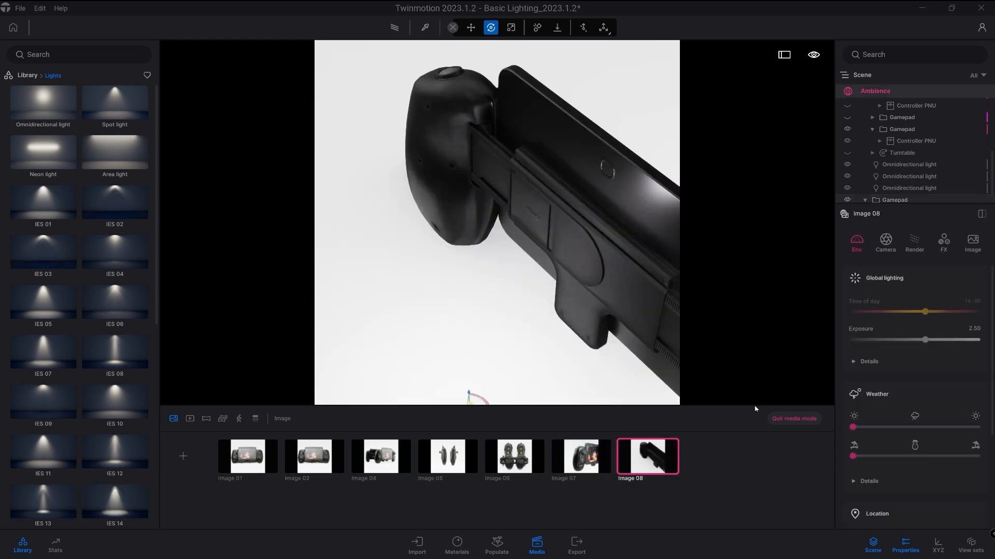
left_click(902, 130)
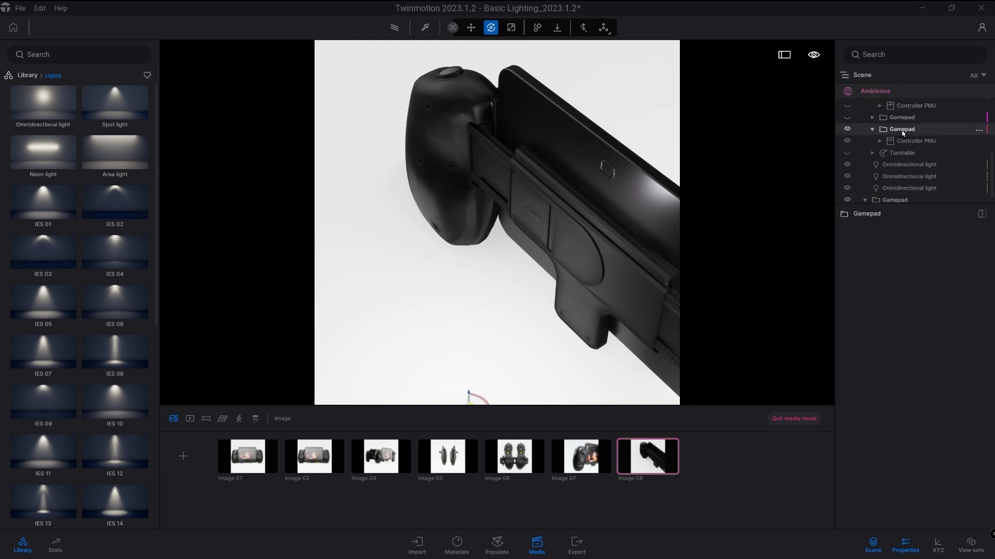
left_click(578, 169)
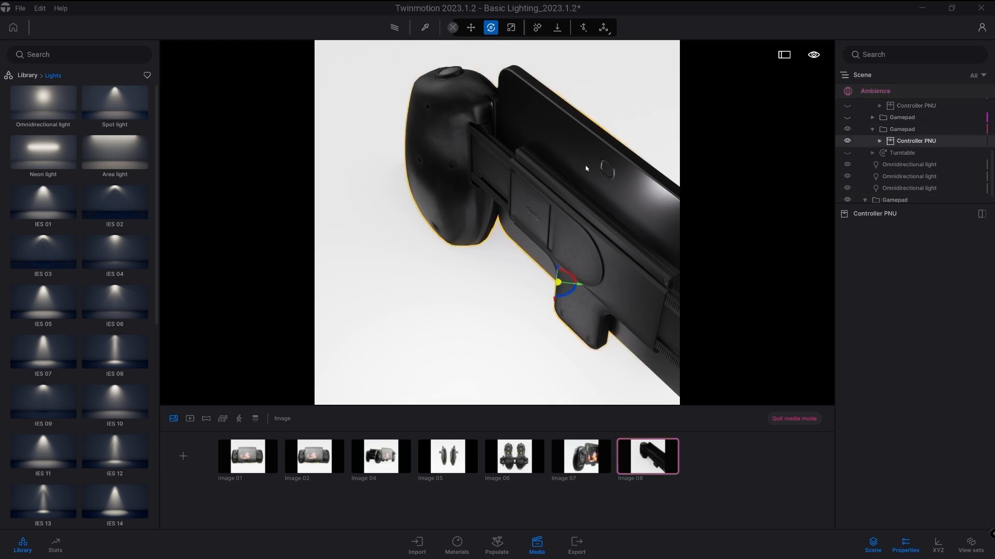
left_click(900, 129)
left_click_drag(469, 392, 470, 394, "shift")
left_click(487, 257)
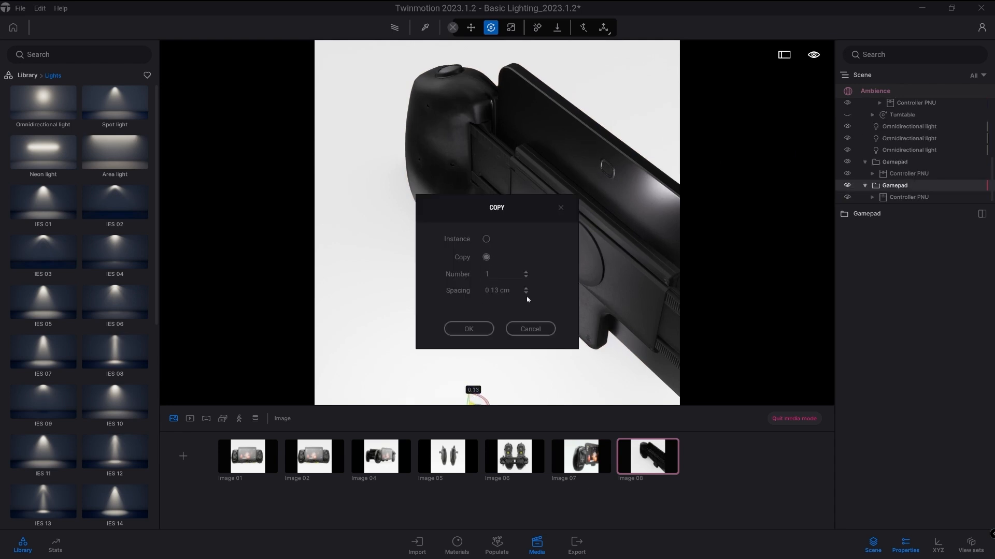
left_click(469, 329)
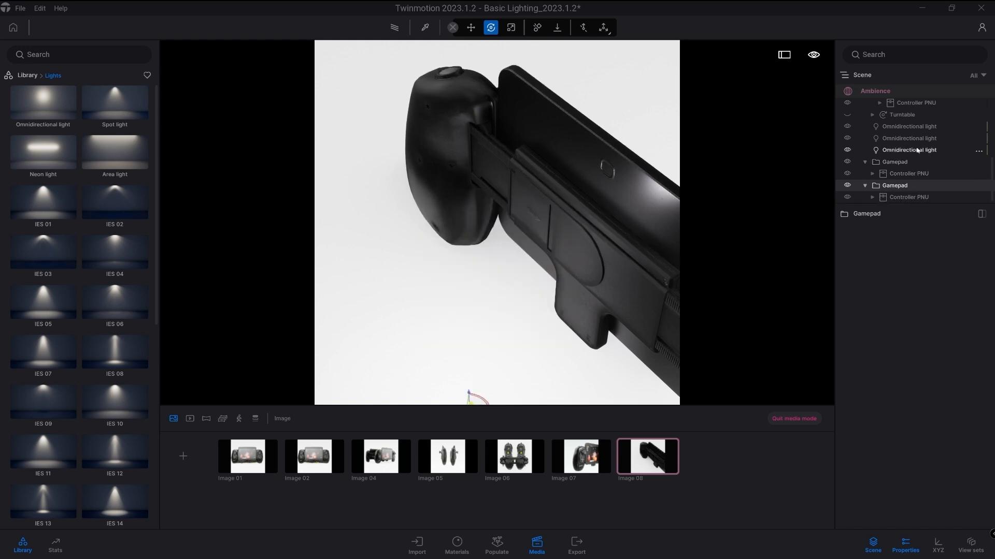
- Hide the original Gamepad container in Image 08 and refresh the saved image
scroll(895, 162, "up", 2)
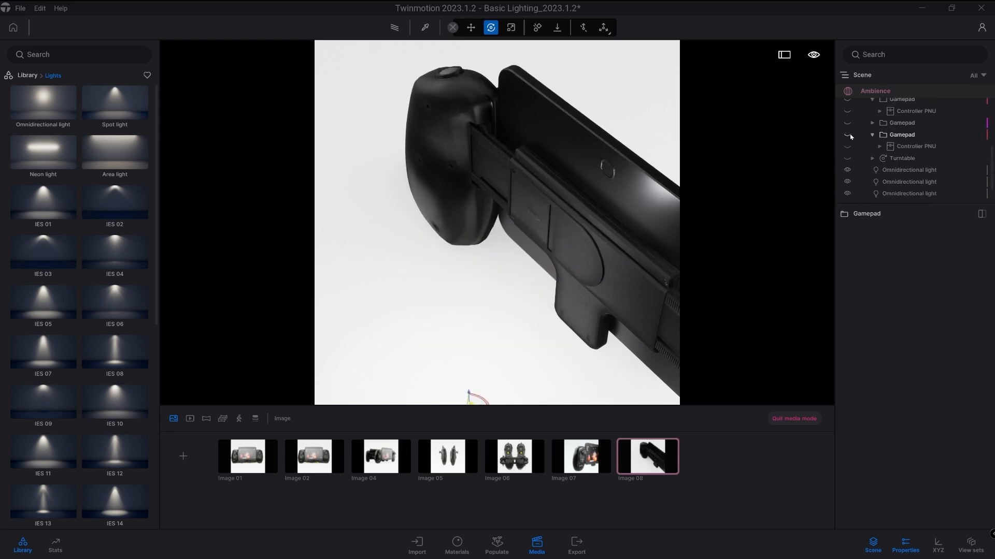
mouse_move(655, 443)
- Select both copied Gamepad containers with their models and hide them in Image 01
scroll(922, 162, "down", 2)
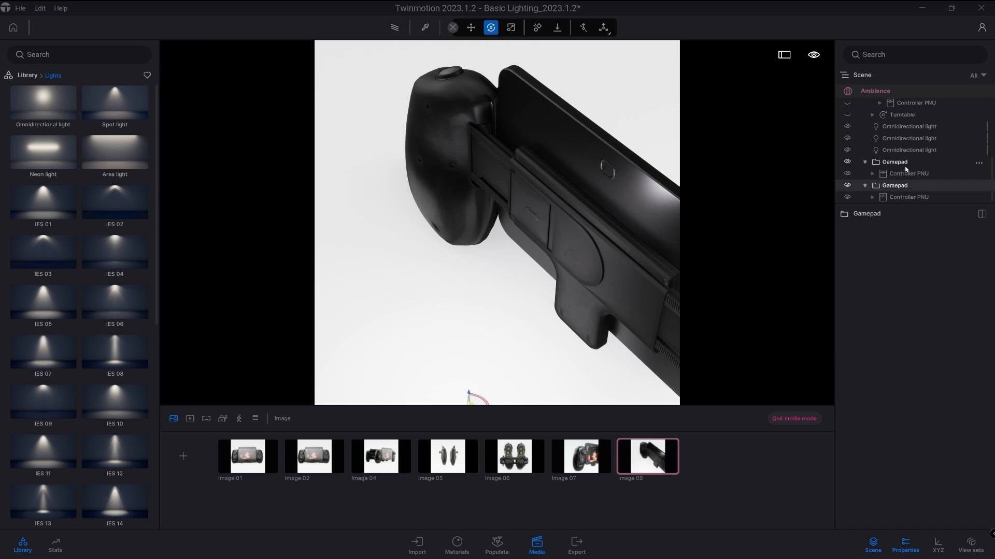
left_click(901, 161)
left_click(910, 196, "shift")
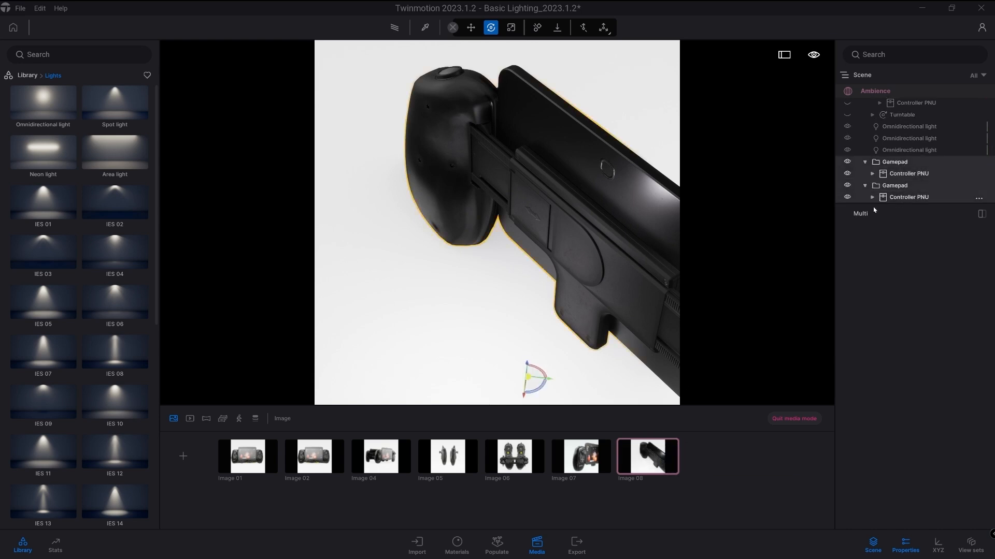
left_click(228, 469)
mouse_move(334, 456)
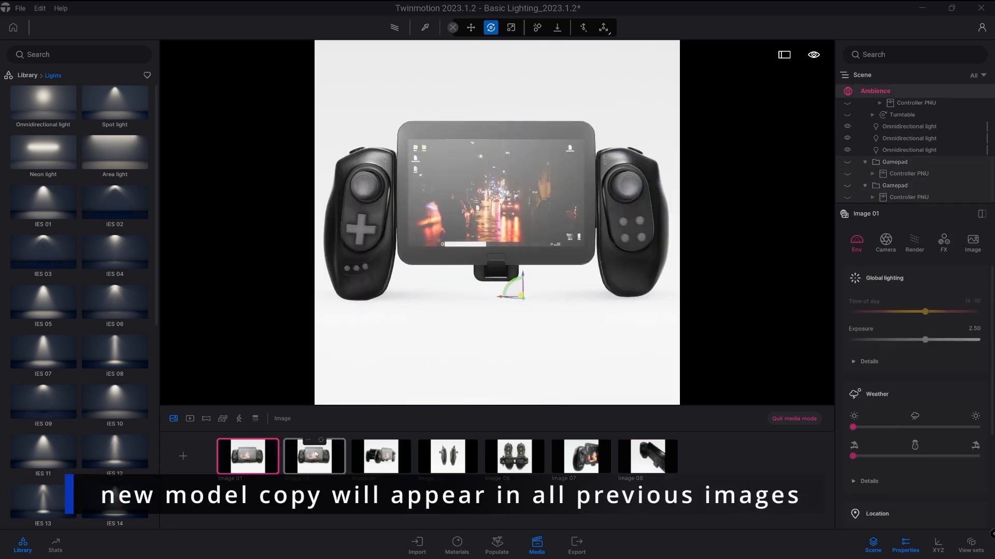
- Hide both copied Gamepad containers with their models in Image 02 and Image 04, refreshing each saved image
left_click(333, 456)
key("h")
mouse_move(320, 448)
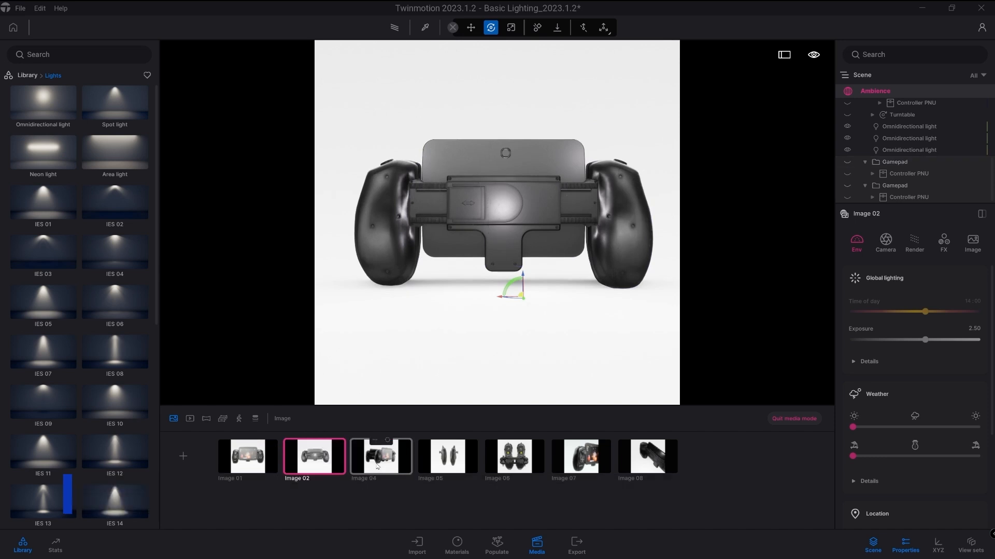
left_click(379, 464)
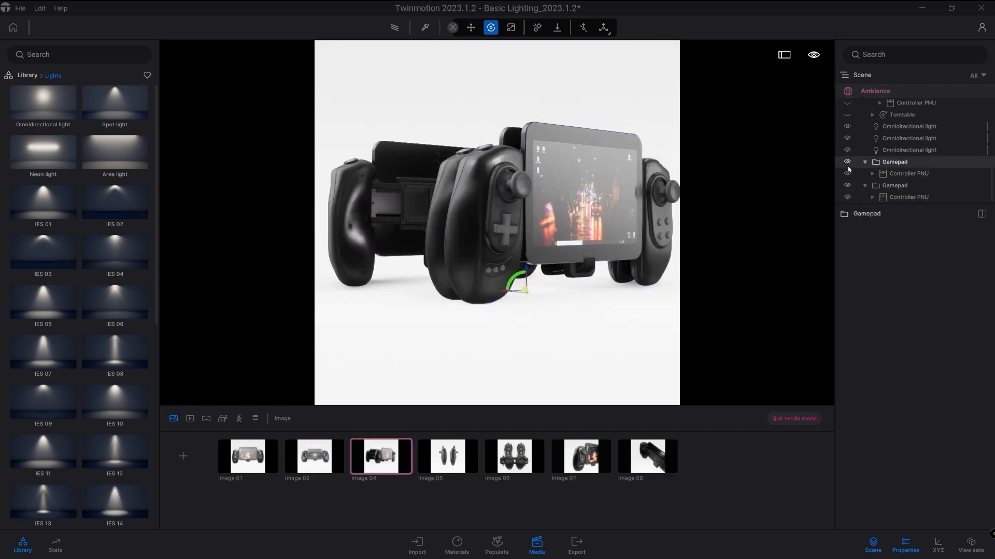
left_click(905, 199, "shift")
left_click(847, 161)
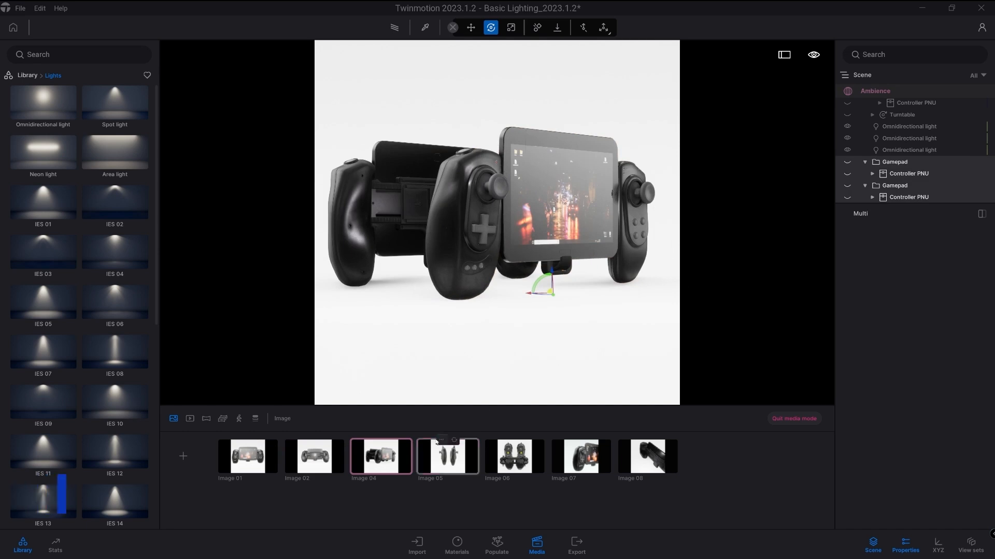
- Hide both copied Gamepad containers in Image 05 and Image 06 and refresh the saved images
left_click(450, 467)
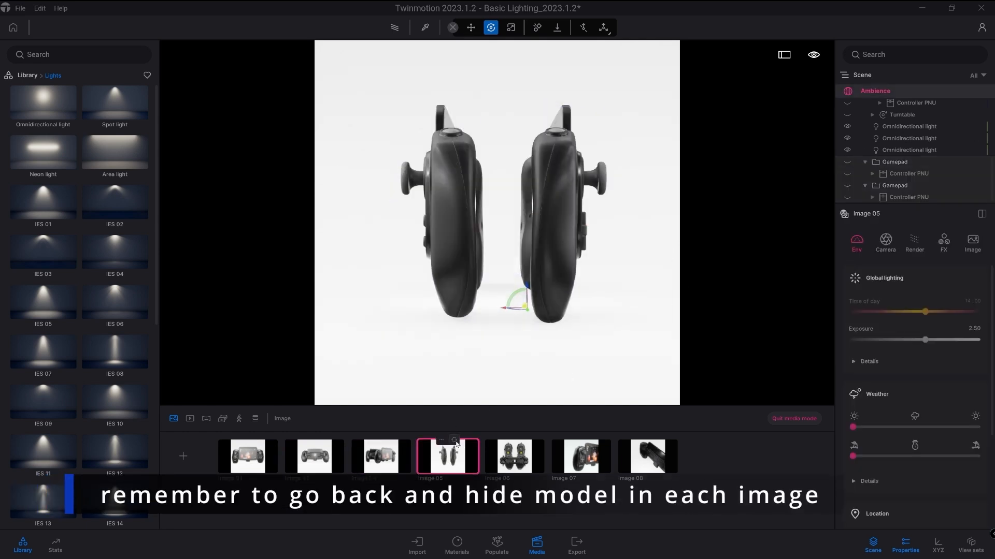
left_click(514, 456)
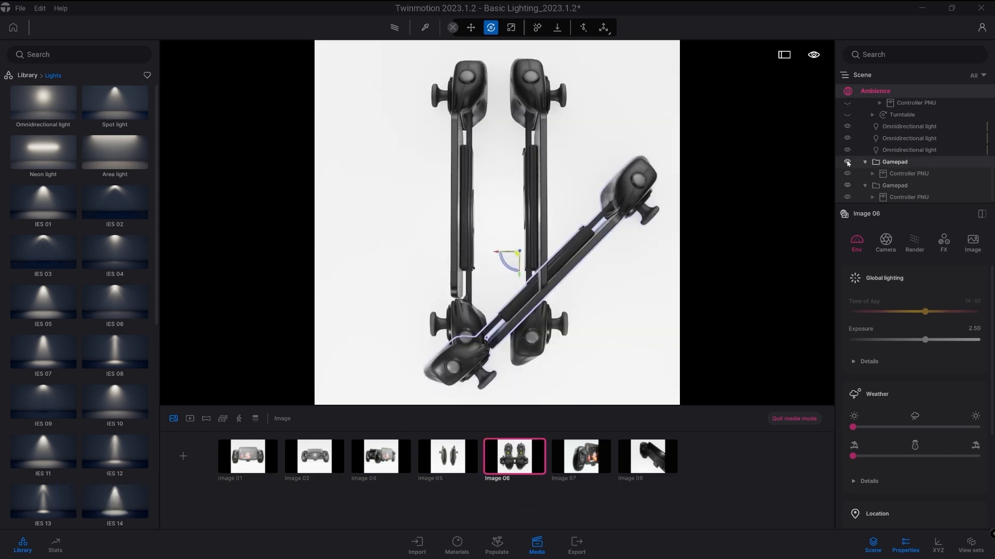
left_click(847, 162)
mouse_move(522, 441)
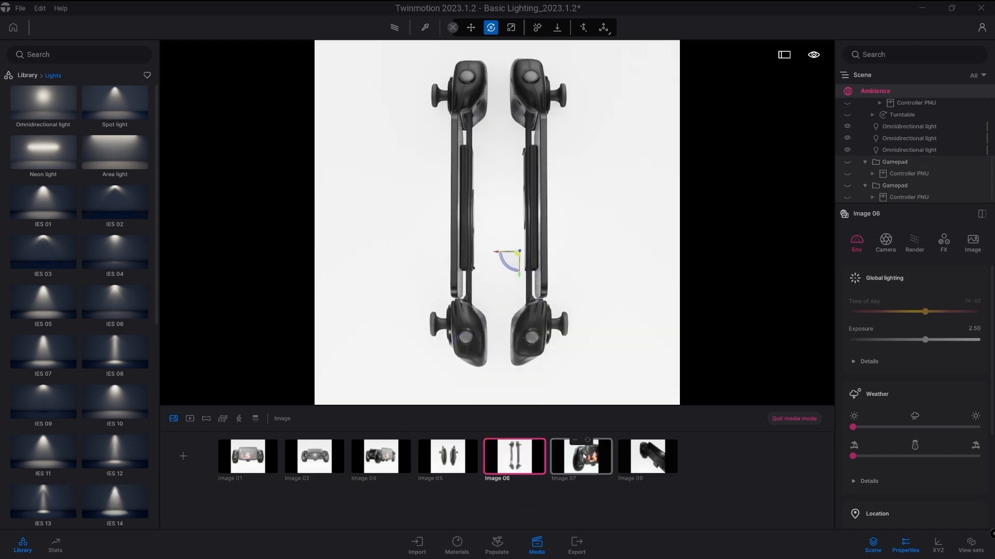
- In Image 07, hide only the second copied Gamepad container with its model and refresh the saved image
left_click(581, 456)
left_click(894, 185)
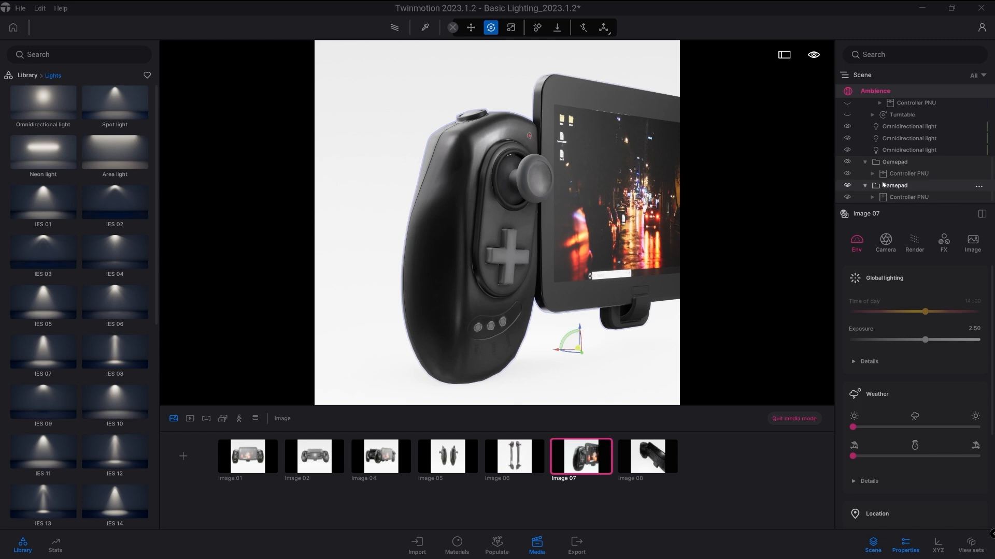
left_click(847, 187)
mouse_move(567, 454)
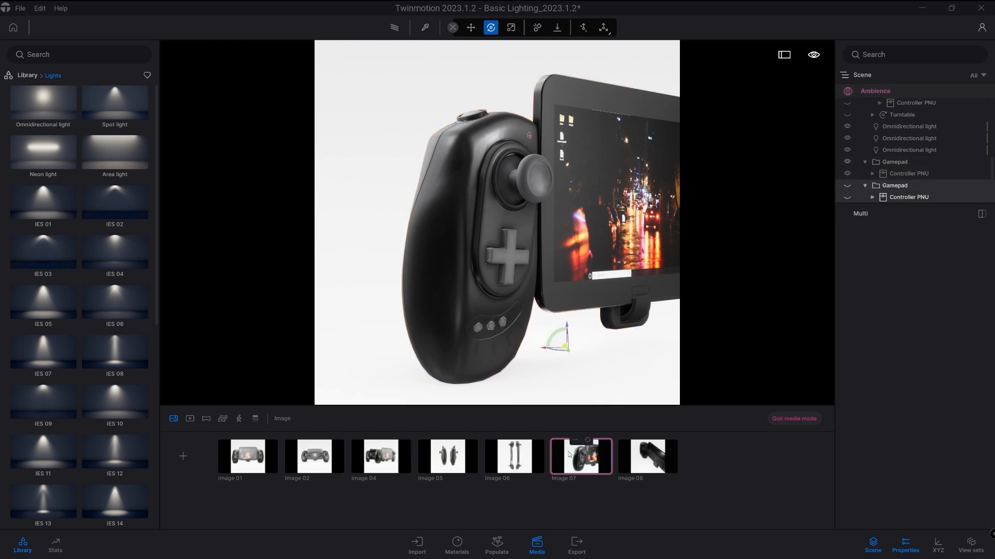
- In Image 08, hide only the first copied Gamepad container with its model and refresh the saved image
left_click(647, 456)
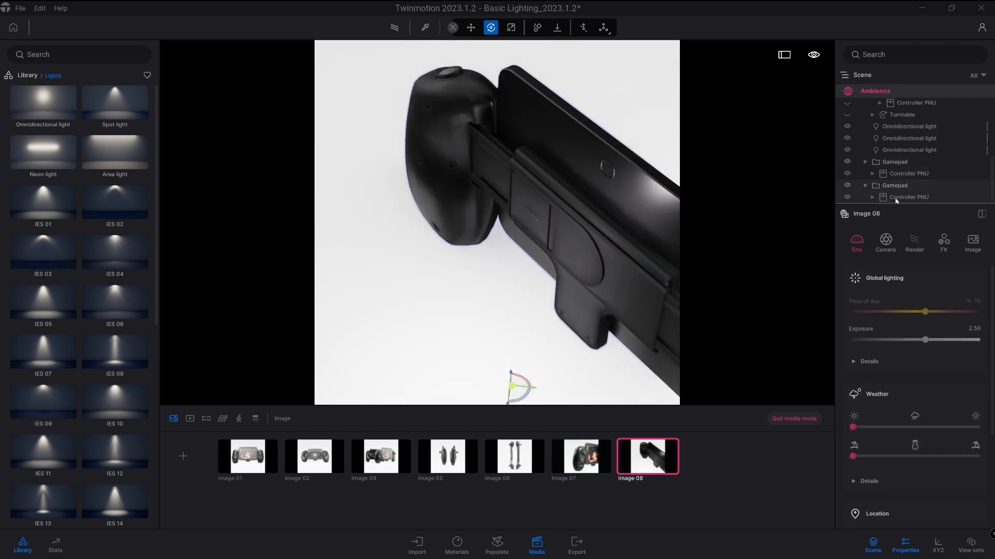
left_click(896, 165)
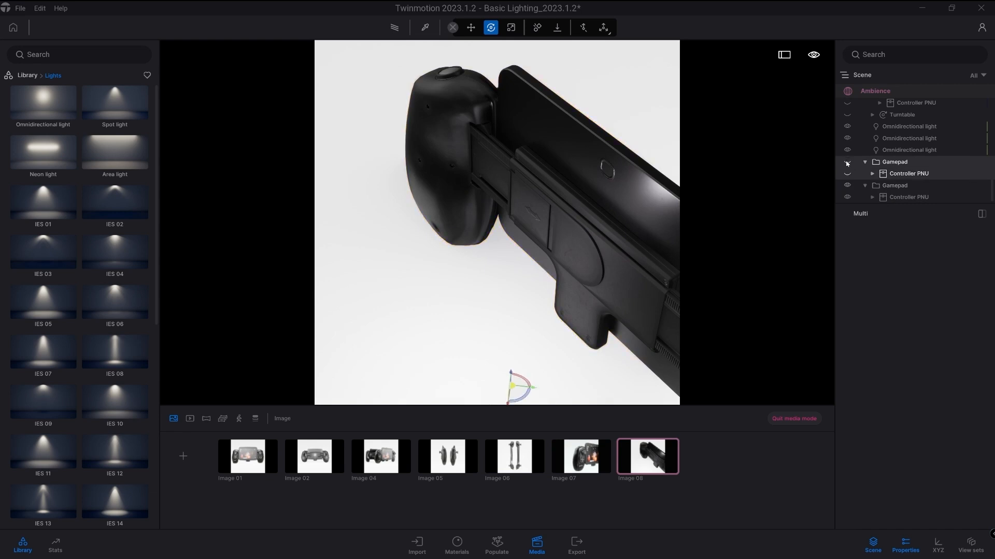
left_click(654, 444)
- In Image 07, pick the controller body material MI_Controller01 and set its color to the stored orange swatch (D47F48)
left_click(580, 461)
left_click(425, 28)
left_click(448, 198)
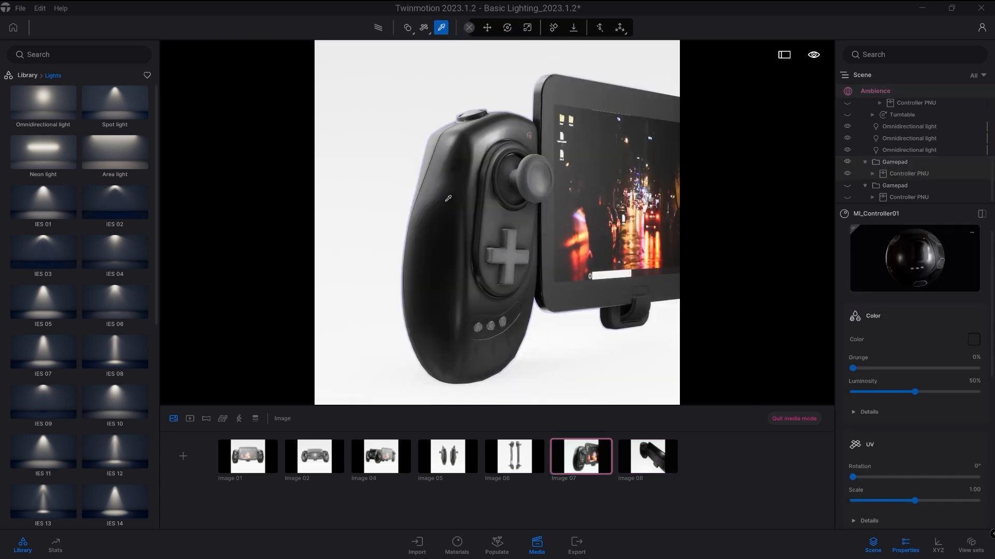
left_click(974, 340)
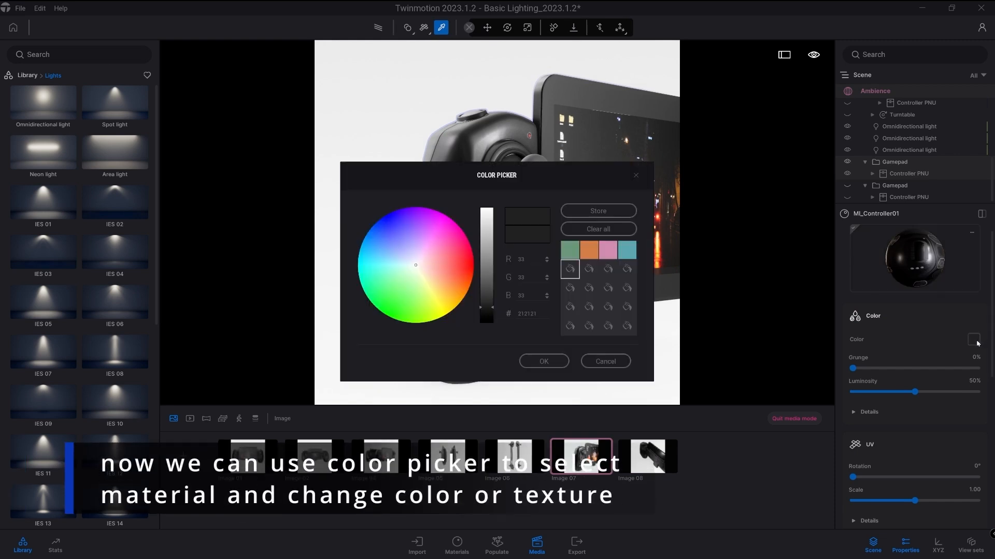
left_click(591, 251)
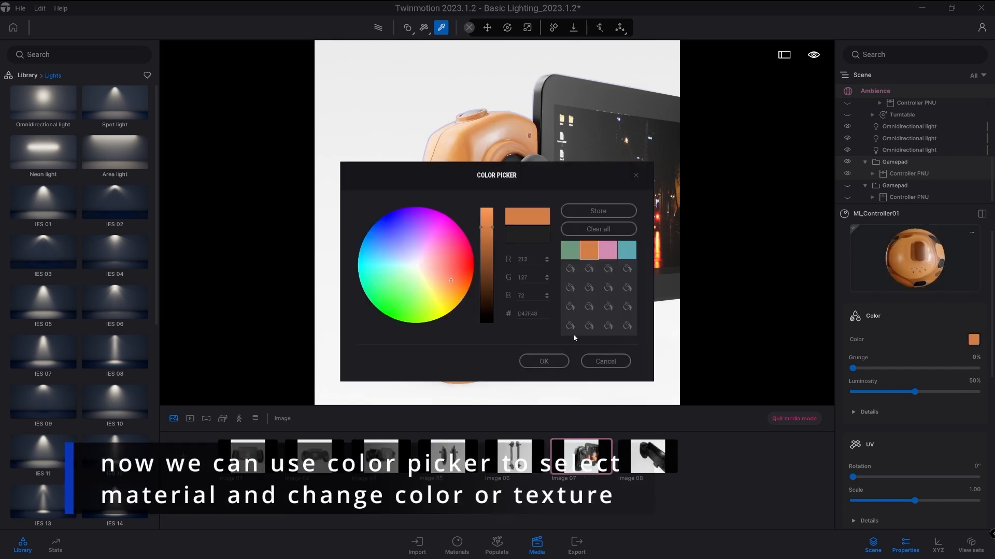
left_click(544, 360)
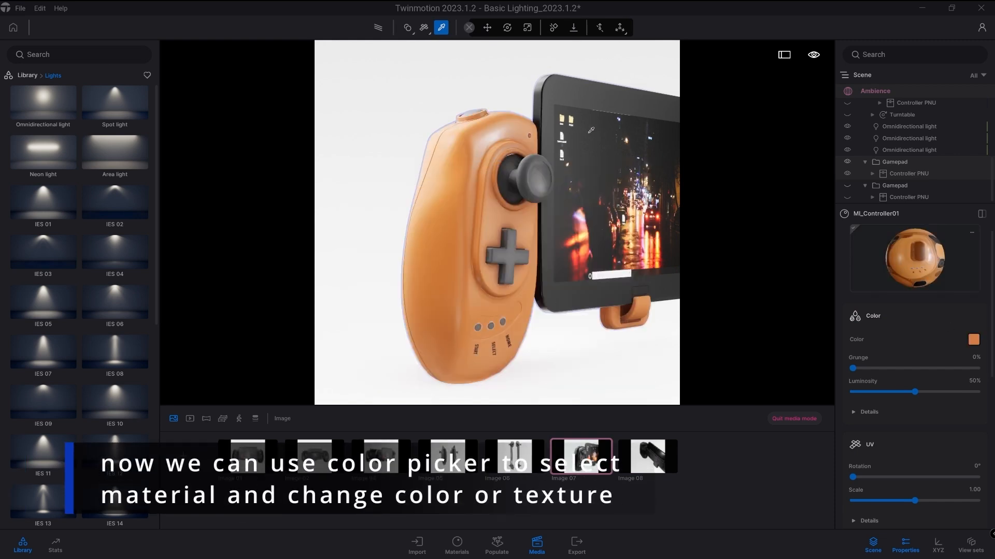
- Pick the tablet casing material MI_Controller01Screen in Image 07 and set its color to the stored green swatch (6D987C)
left_click(587, 96)
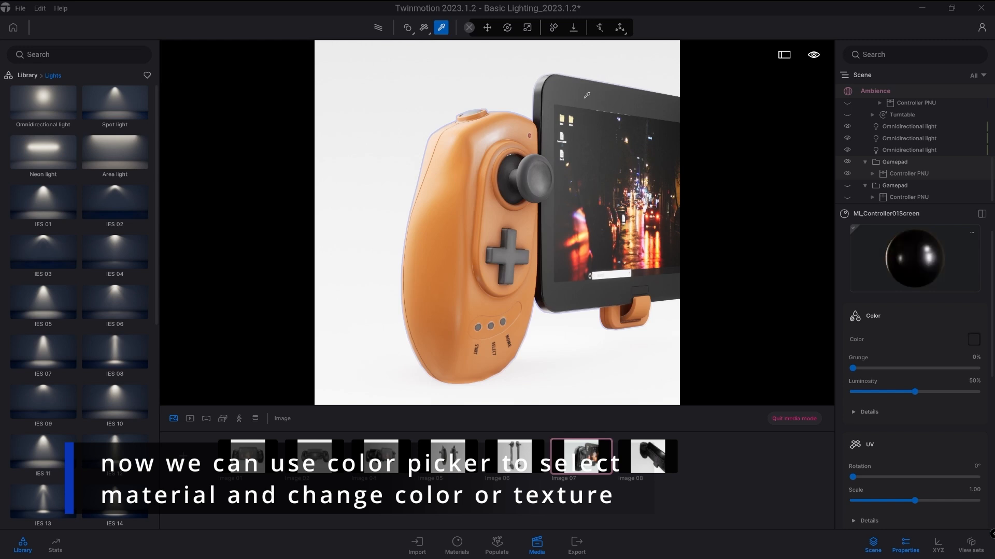
left_click(971, 342)
left_click(569, 253)
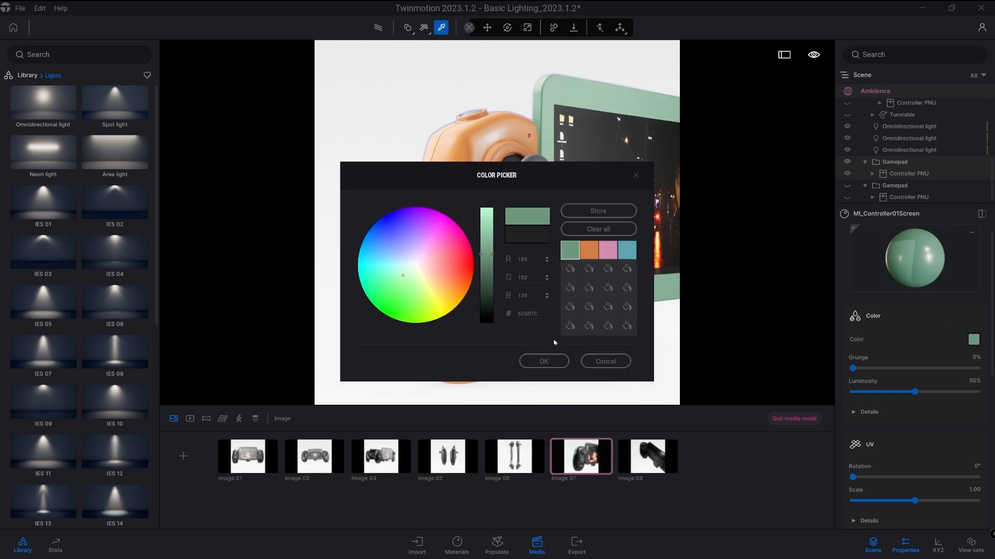
left_click(543, 362)
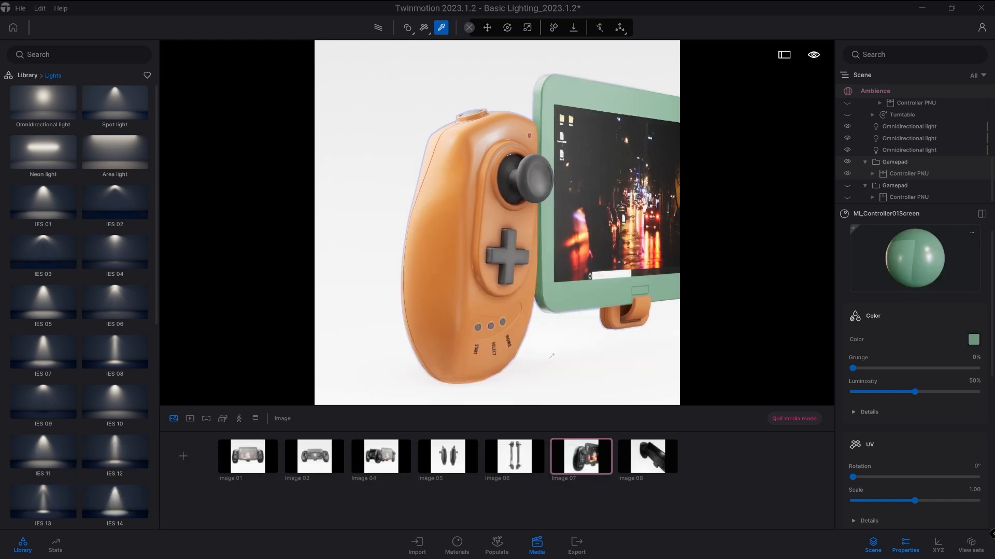
- In Image 08, pick the controller body material MI_Controller01 and set its color to the stored pink swatch
left_click(634, 462)
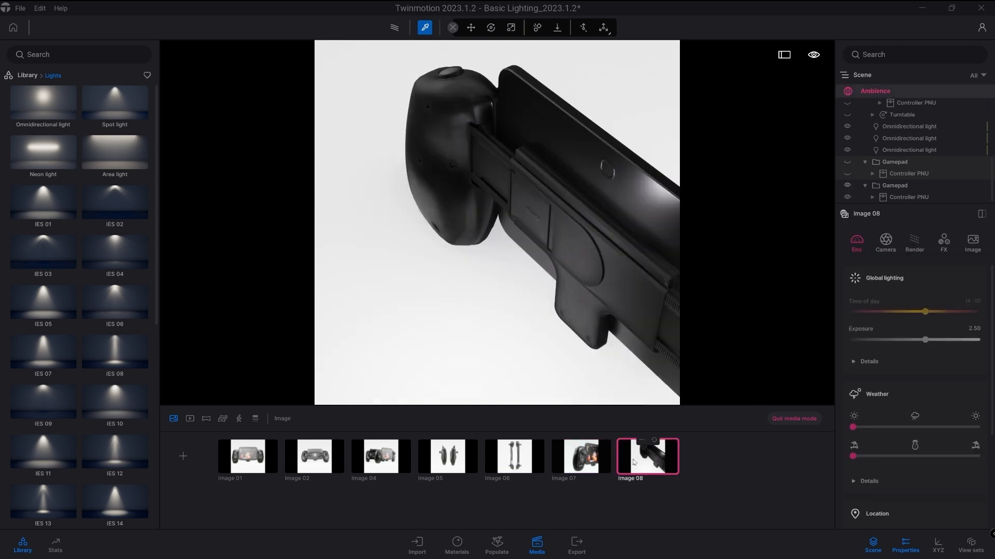
left_click(573, 220)
left_click(973, 341)
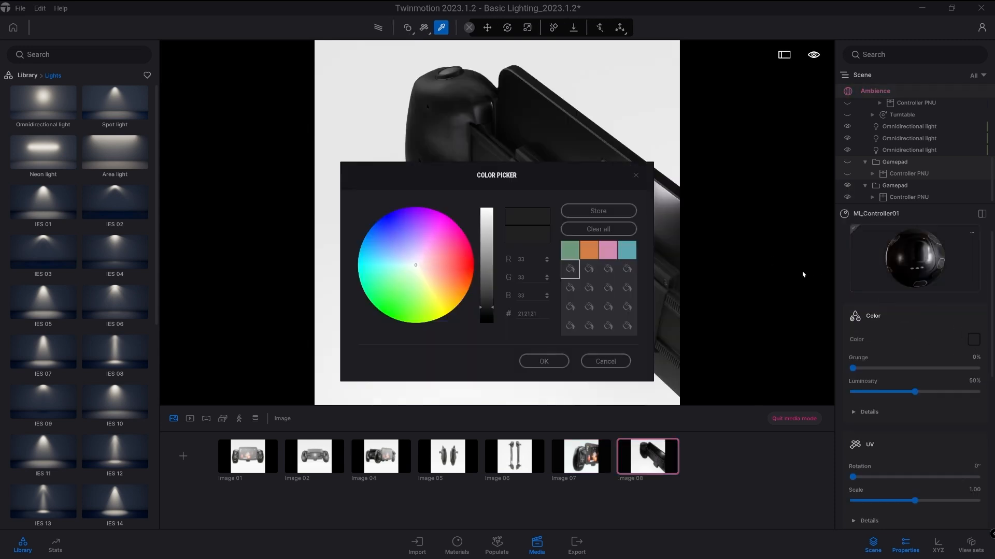
left_click(608, 250)
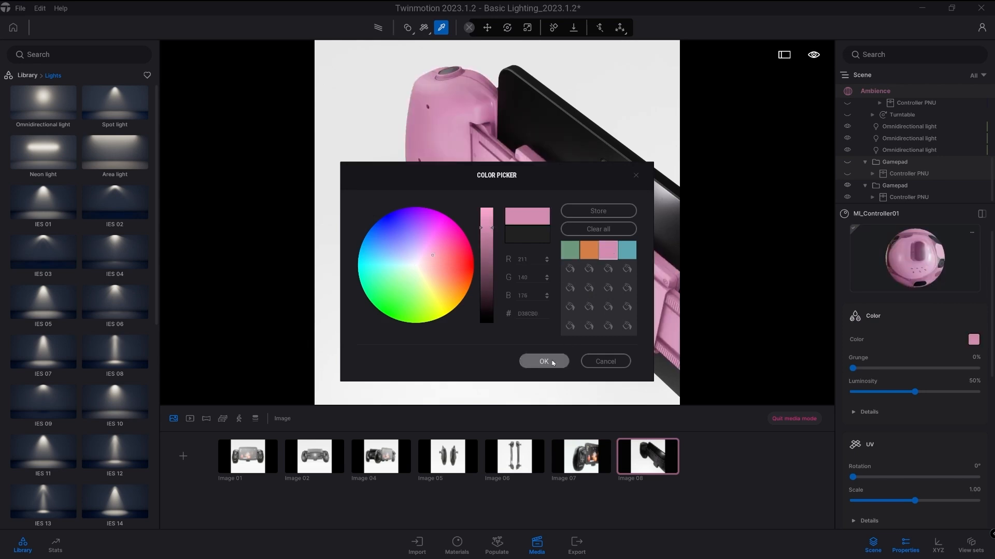
left_click(544, 361)
- Pick the tablet casing material MI_Controller01Screen in Image 08 and set its color to the stored turquoise swatch
left_click(612, 193)
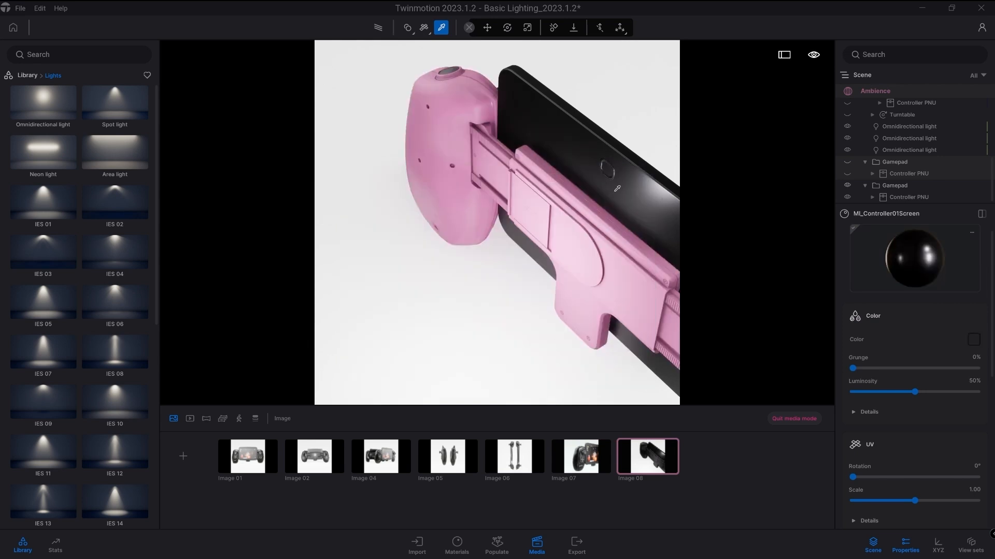
left_click(972, 339)
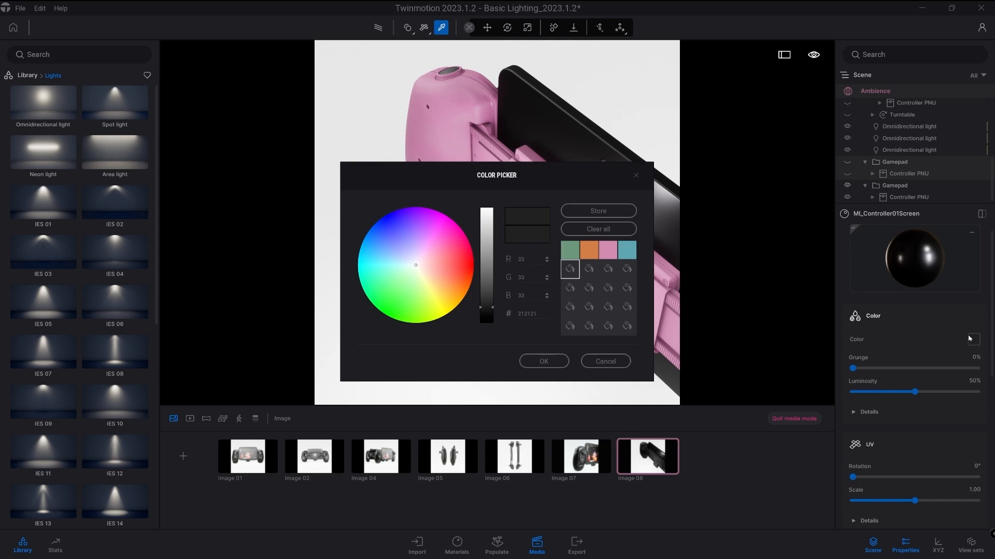
left_click(628, 250)
left_click(557, 359)
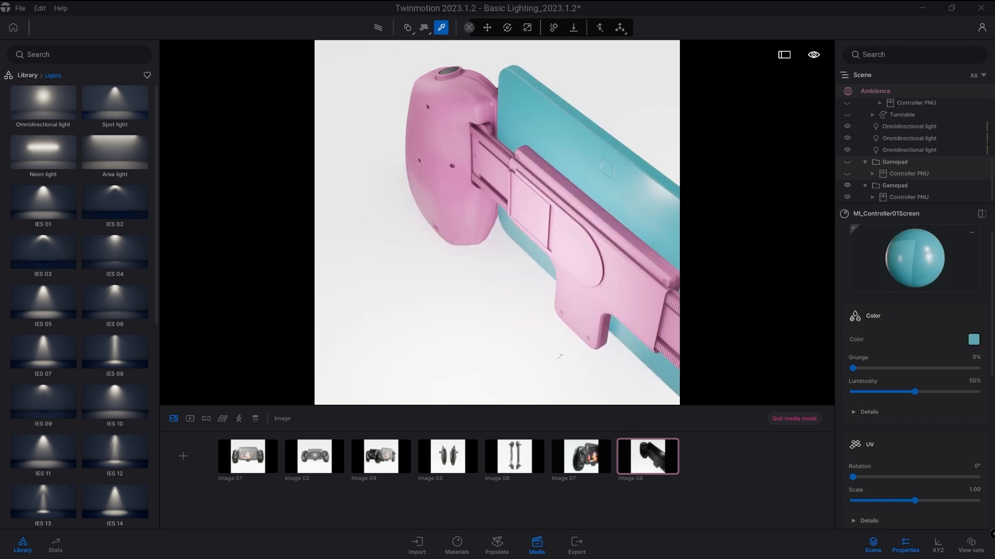
- Check the saved images from Image 07 back to Image 02, and hide the third omnidirectional light in Image 02, refreshing it
left_click(582, 465)
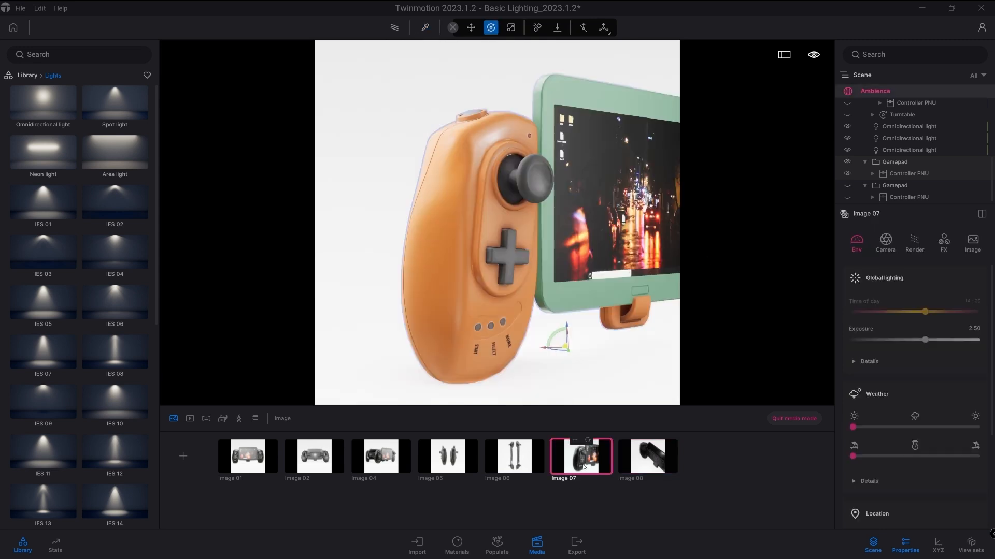
left_click(536, 466)
left_click(448, 459)
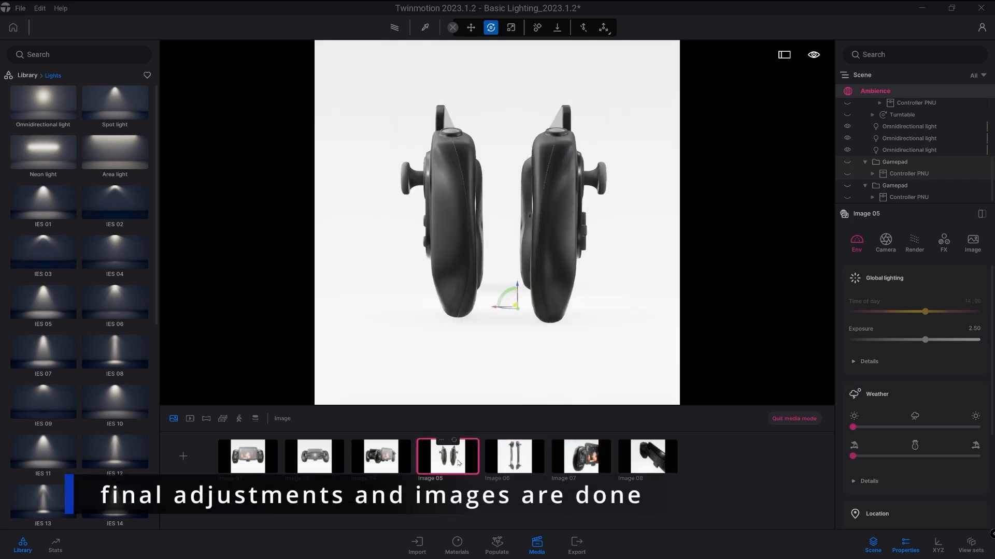
left_click(388, 465)
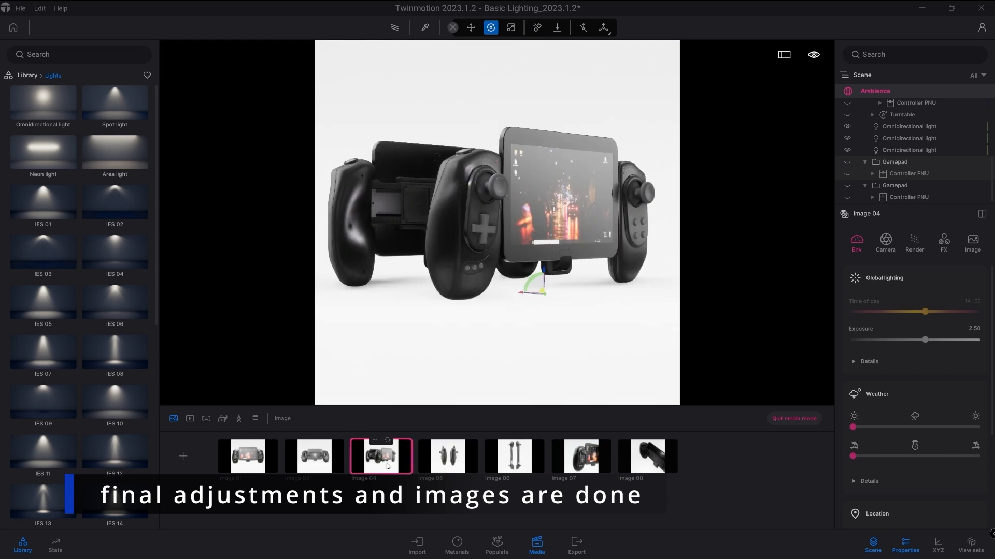
left_click(312, 463)
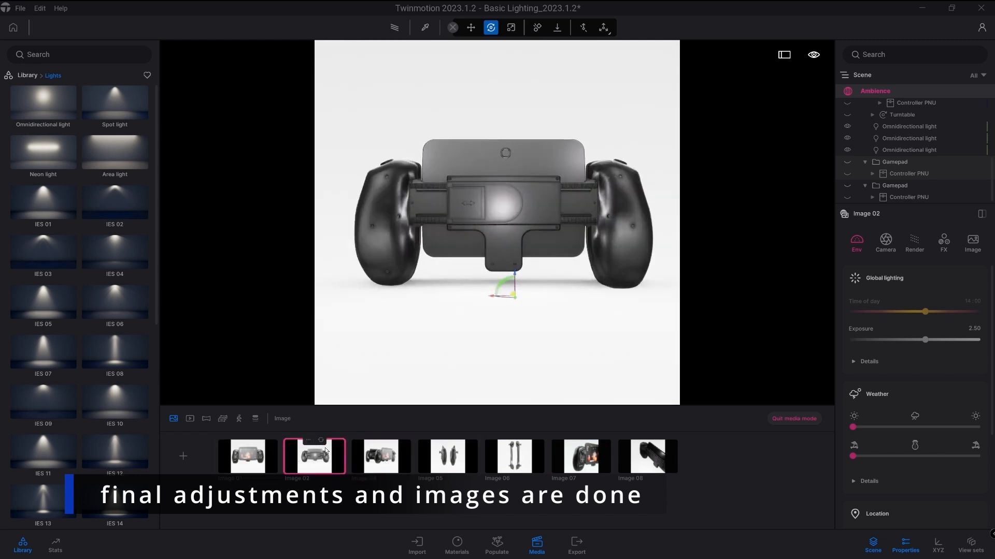
left_click(916, 139)
left_click(847, 149)
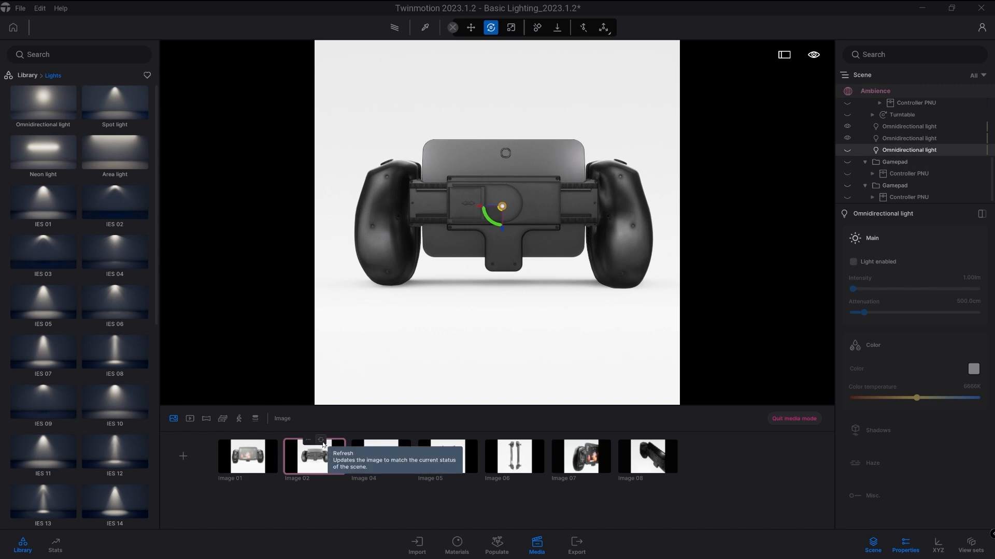
- In Image 01, pick the display material MI_TechScreen05 and set its roughness to 33%
left_click(250, 469)
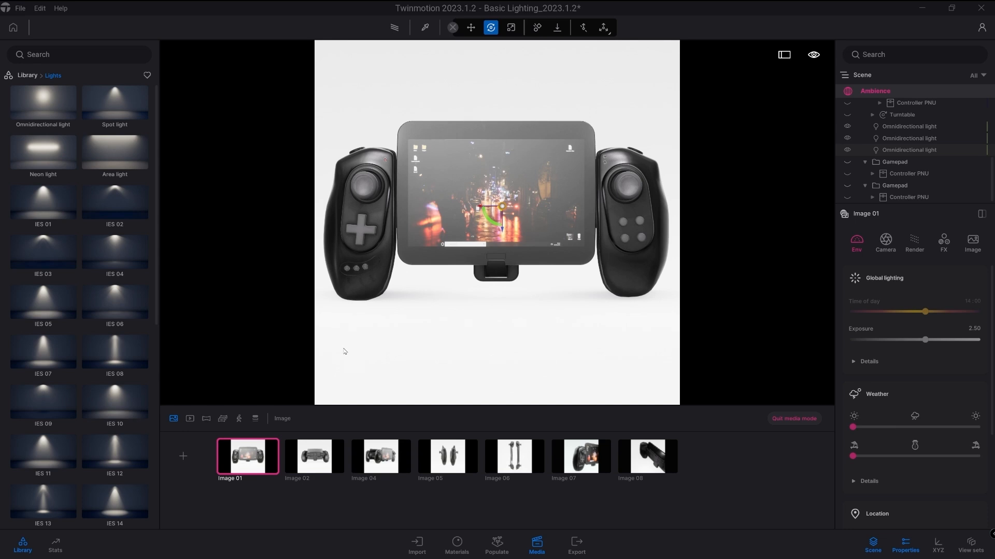
left_click(425, 28)
left_click(462, 171)
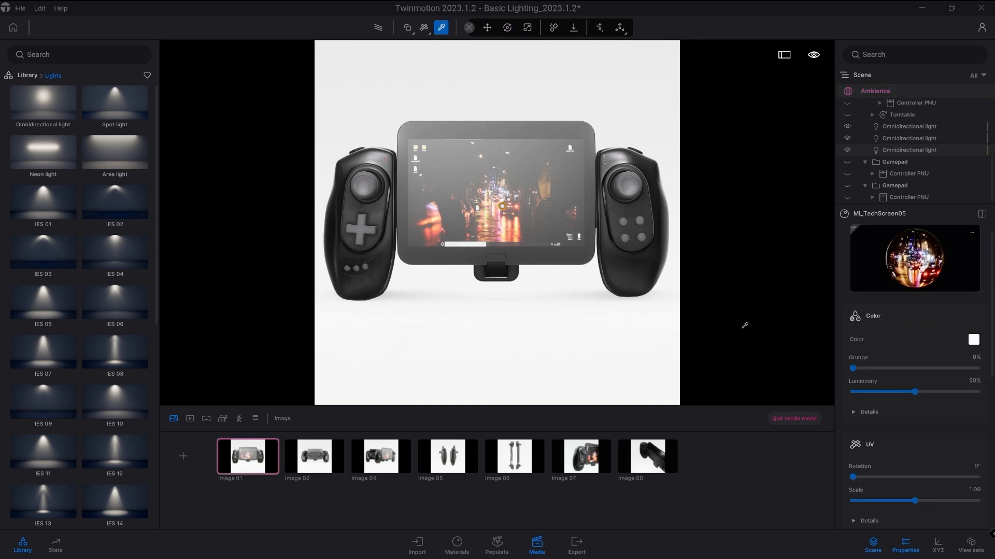
scroll(927, 420, "down", 3)
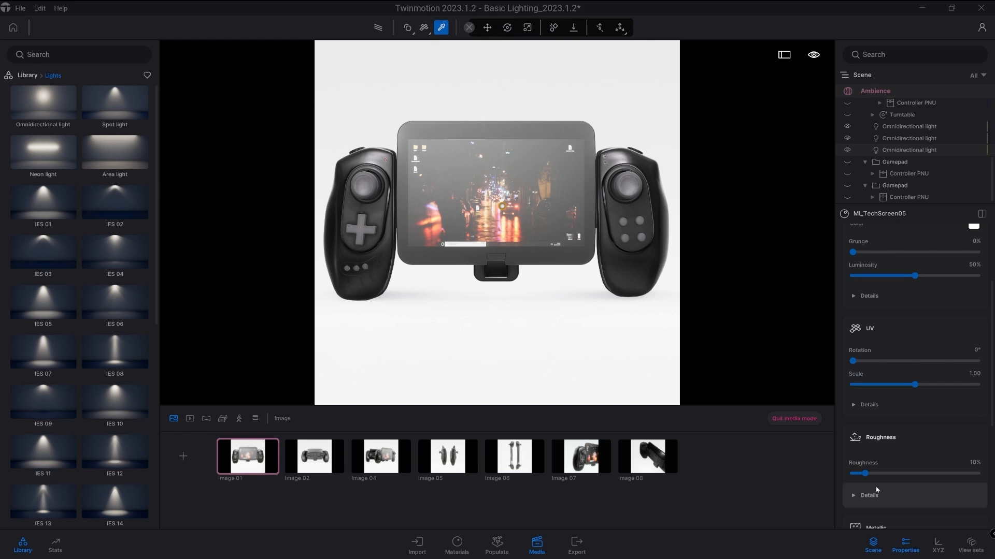
left_click_drag(865, 473, 884, 473)
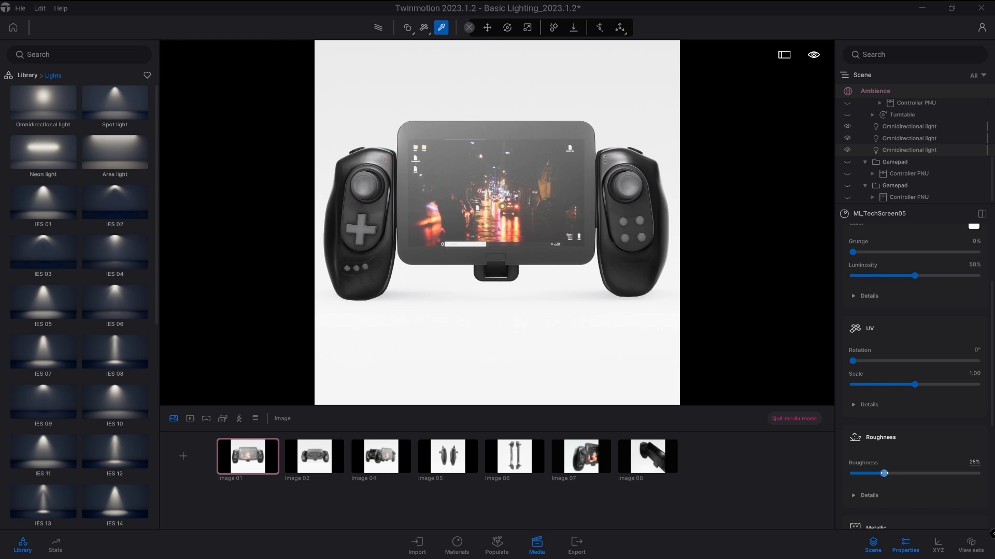
left_click_drag(888, 477, 892, 473)
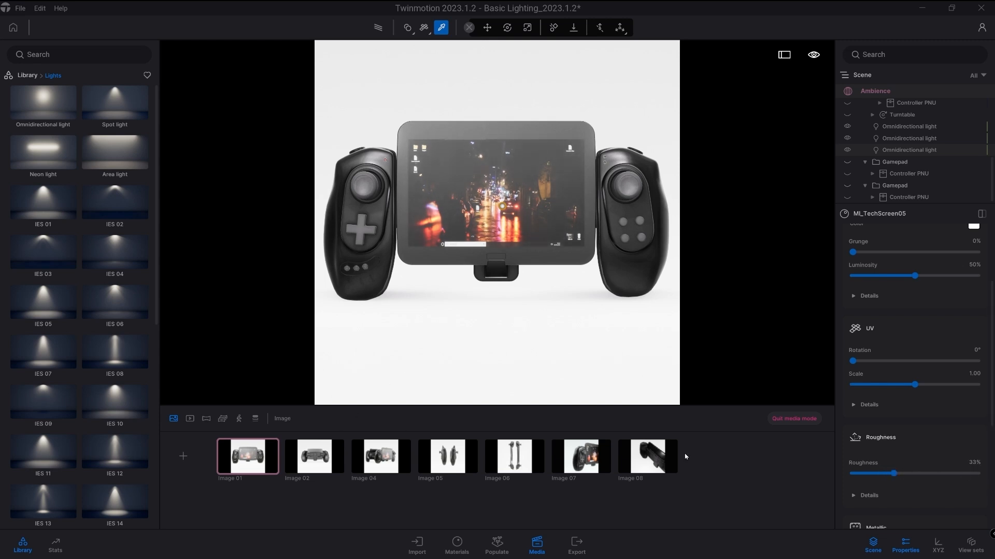
- Review the saved images in order from Image 02 through Image 08, checking the model and colors in each
left_click(301, 468)
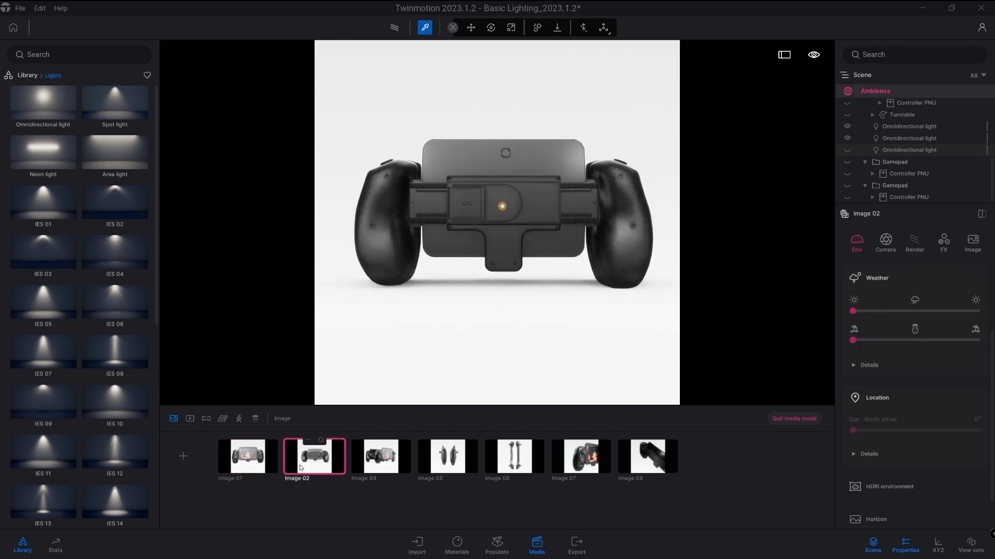
mouse_move(371, 466)
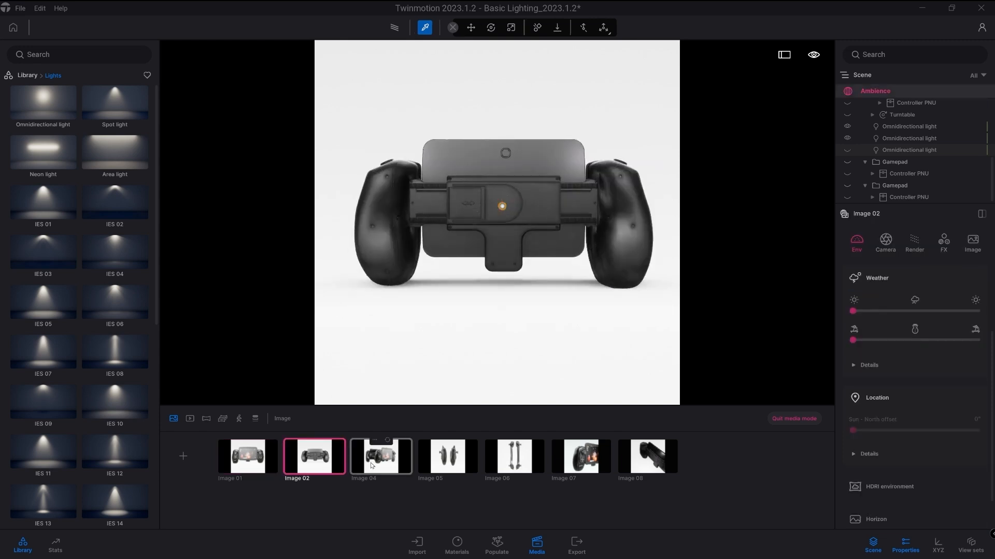
left_click(371, 466)
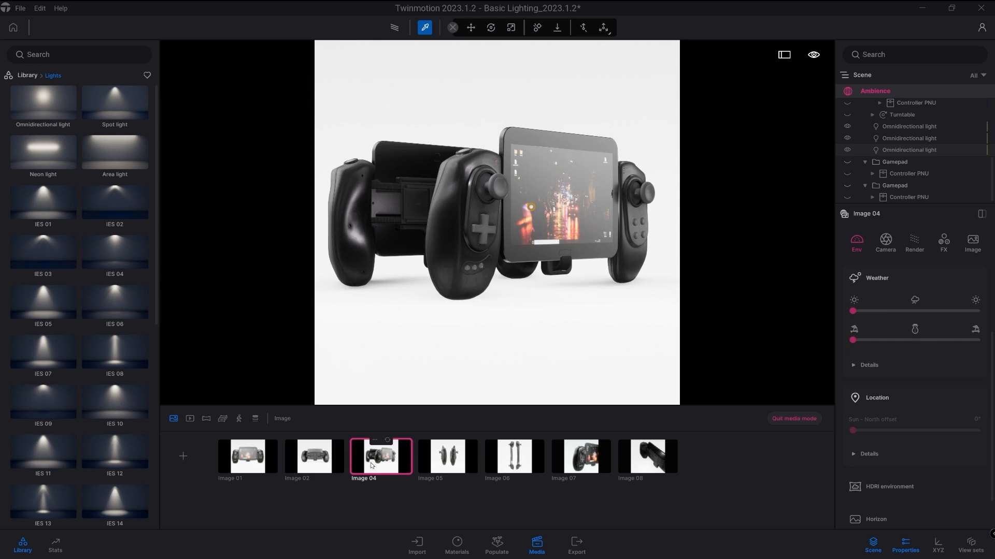
left_click(436, 463)
mouse_move(525, 469)
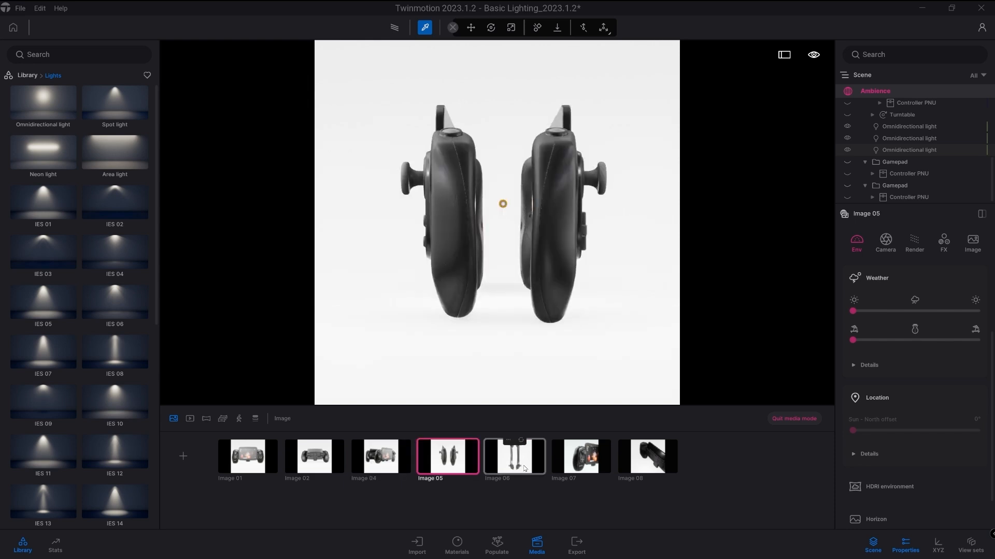
left_click(525, 468)
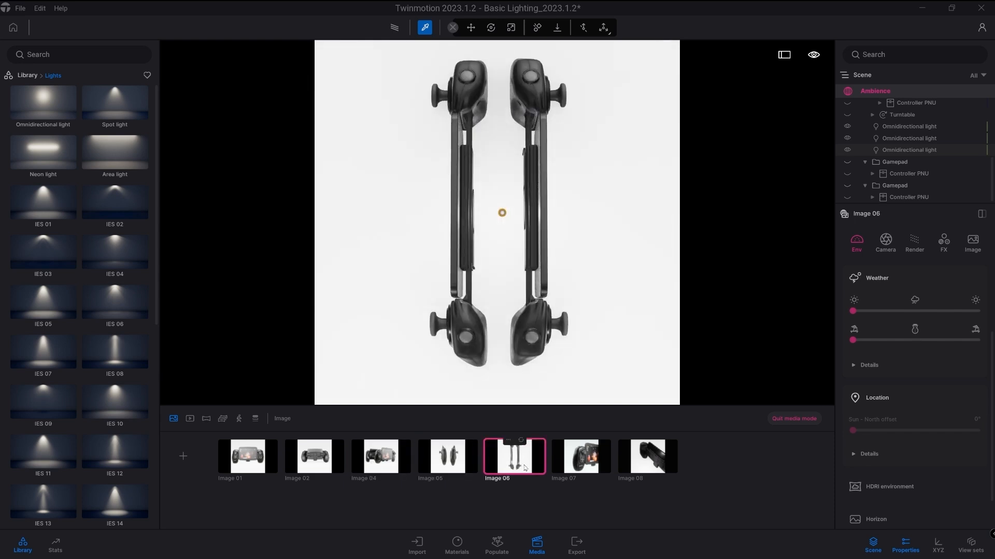
left_click(573, 472)
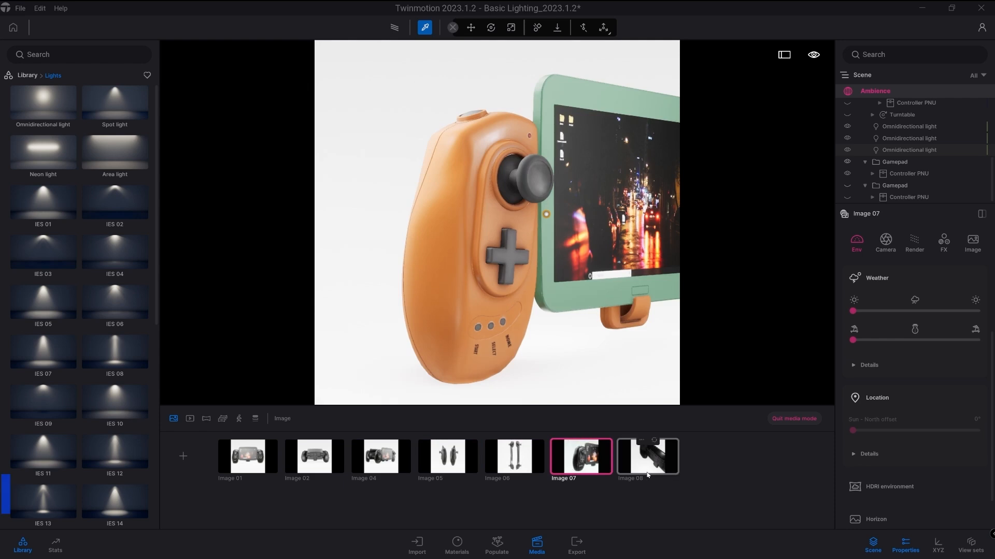
left_click(648, 456)
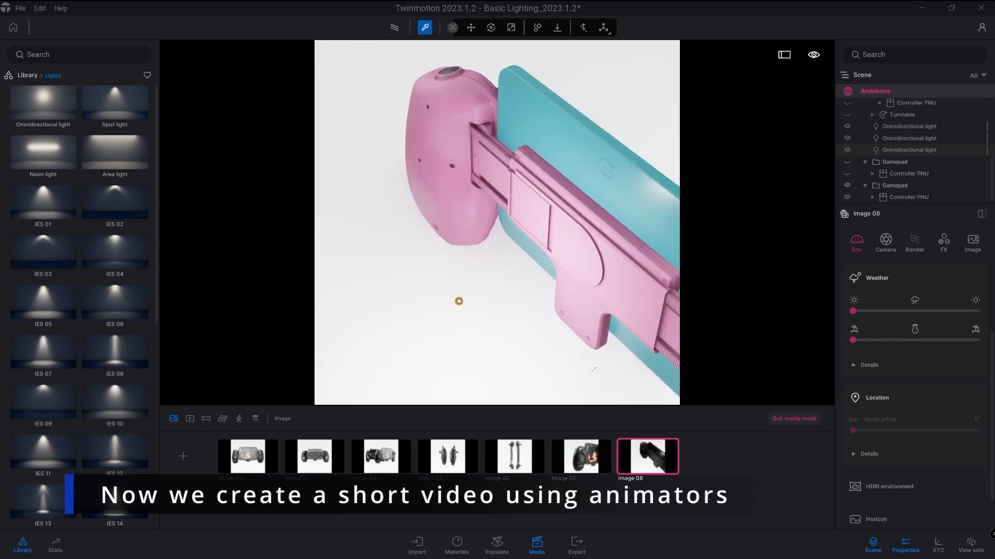
- Open the Video 360 clip, hide the Turntable and show the orange Gamepad instead, refreshing the clip's keyframe
key("r")
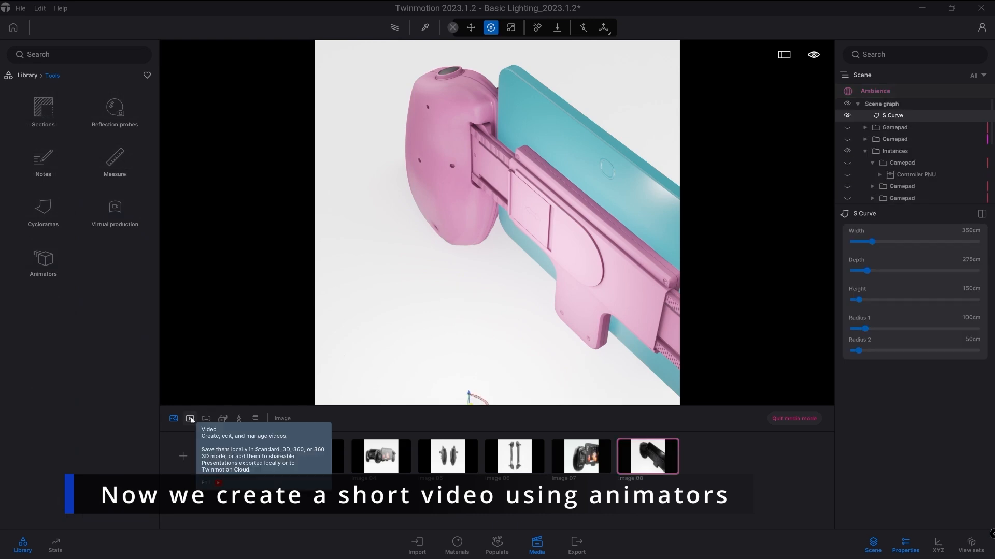
left_click(190, 419)
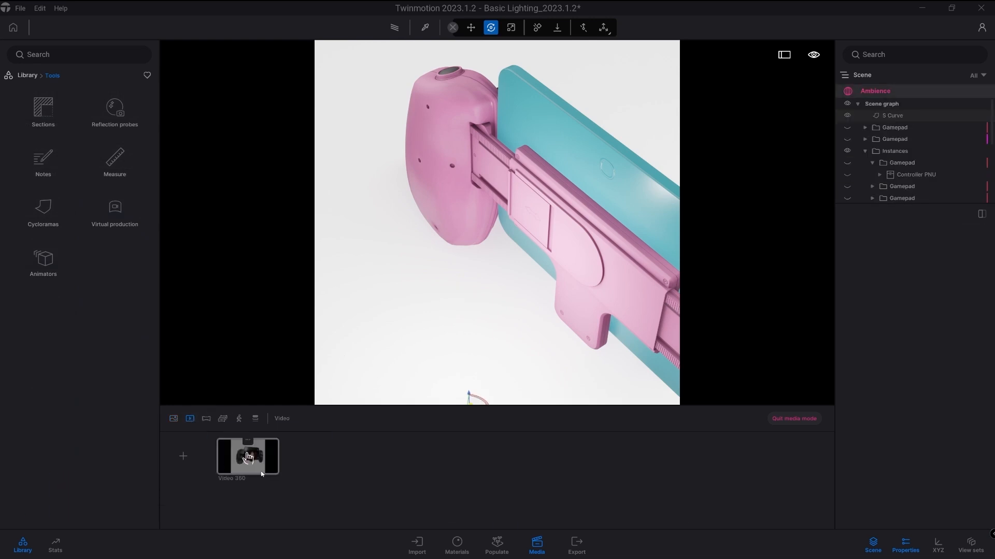
left_click(255, 464)
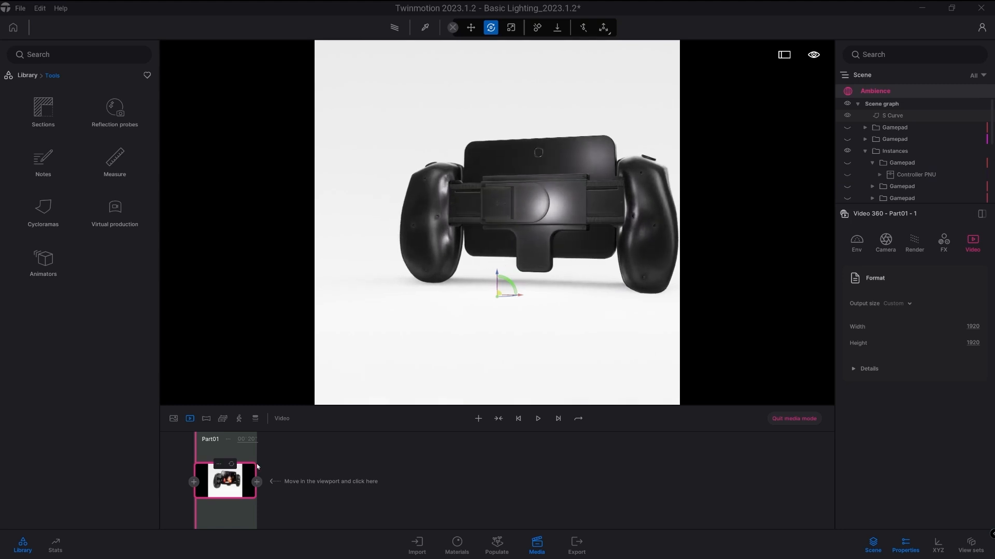
scroll(974, 171, "down", 3)
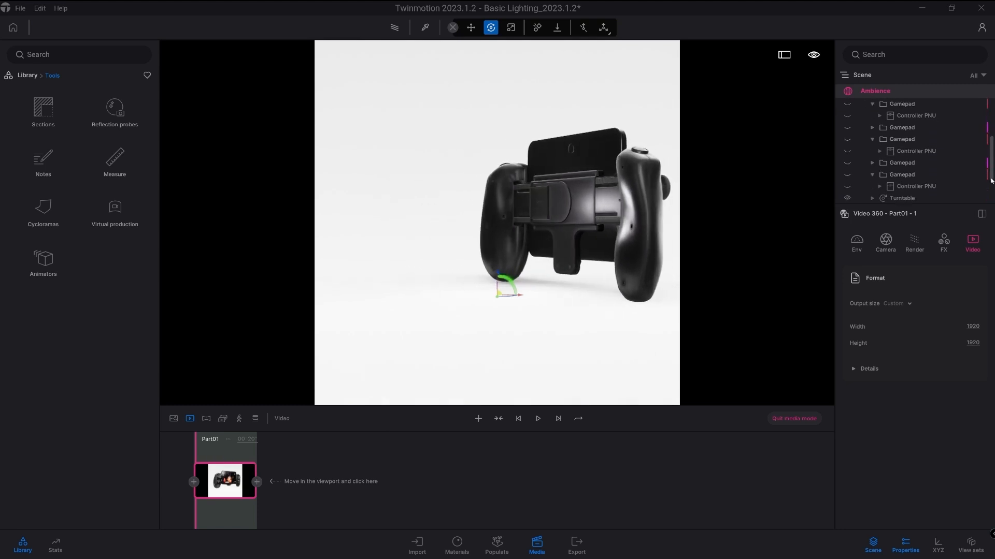
left_click(847, 127)
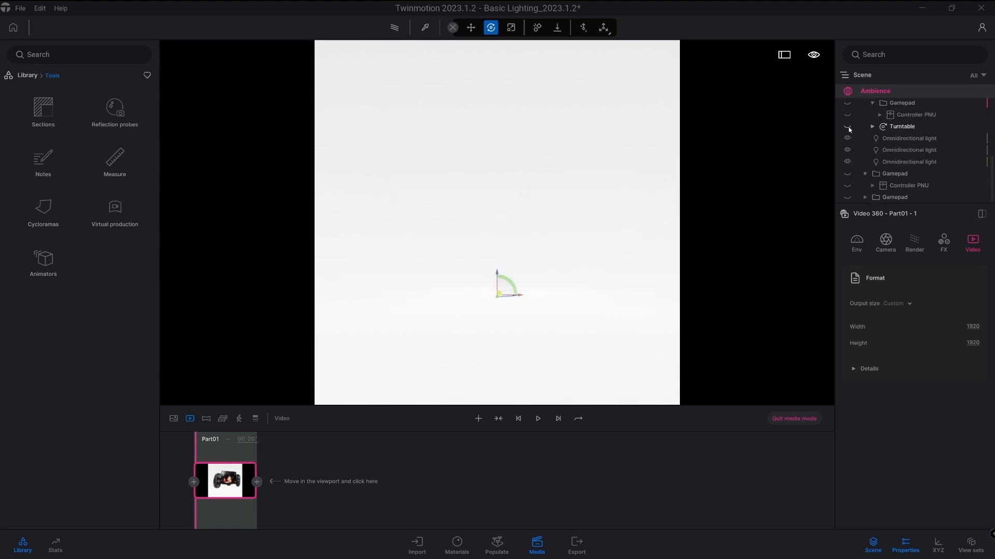
left_click(847, 173)
mouse_move(231, 466)
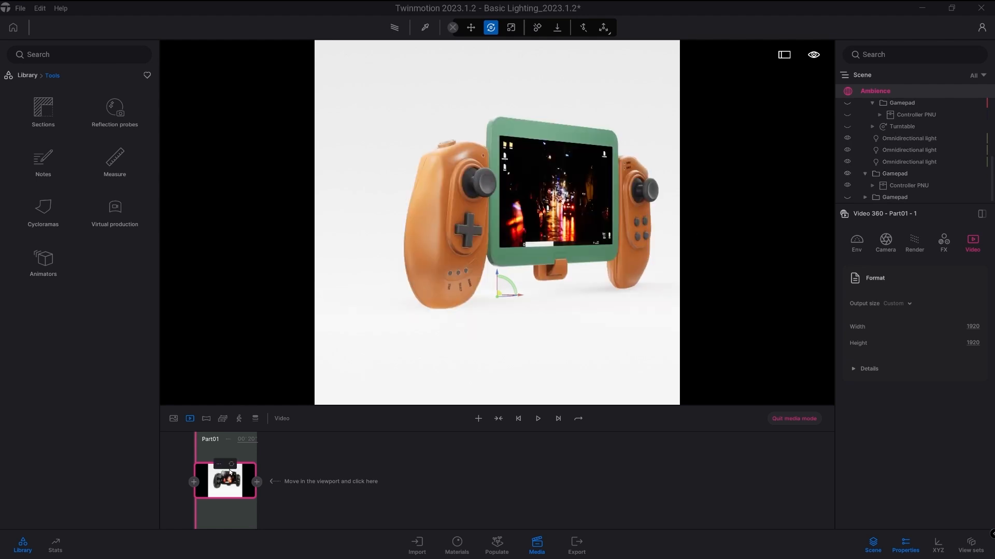
- Duplicate the orange gamepad as one independent copy instead of an instance, and hide the original Gamepad in the clip
left_click(420, 289)
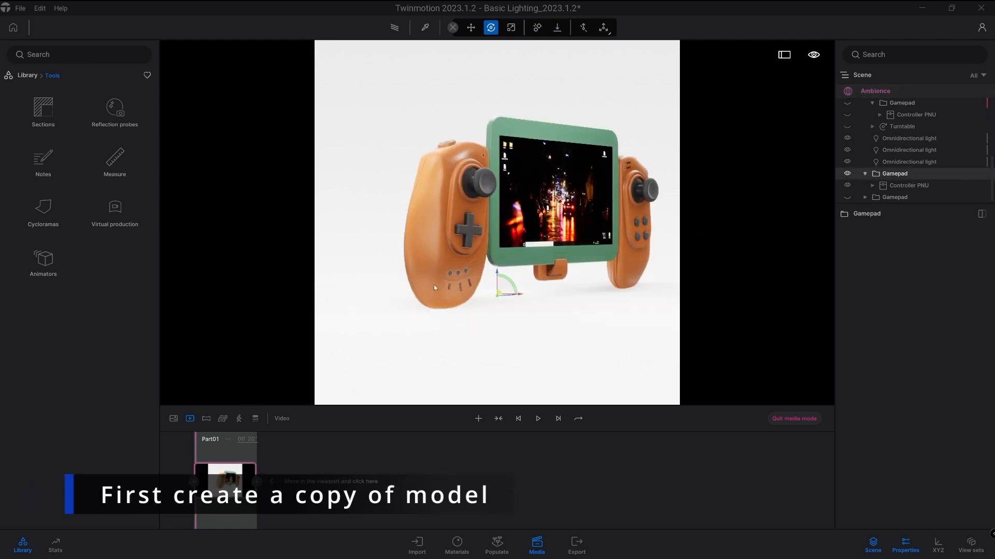
left_click_drag(495, 275, 497, 270, "ctrl")
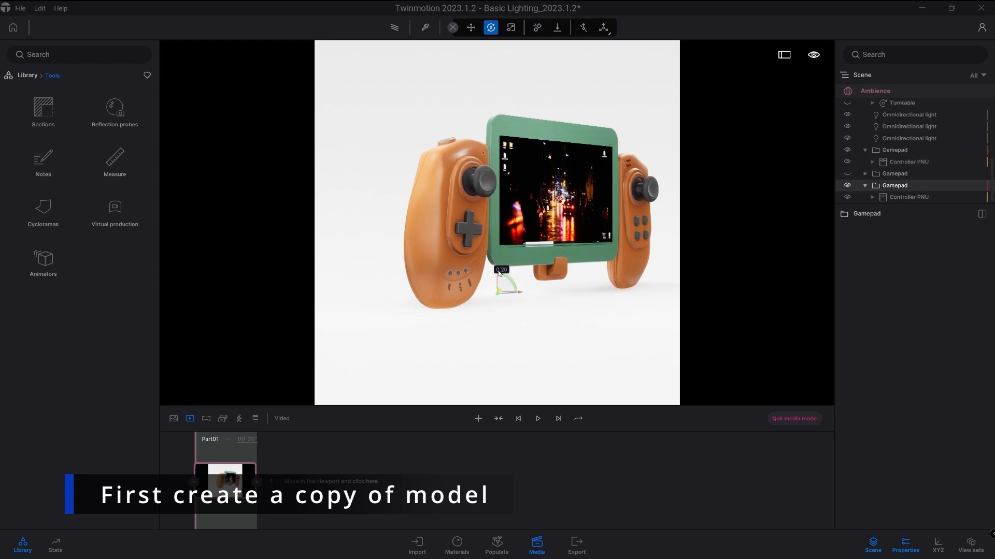
left_click(486, 256)
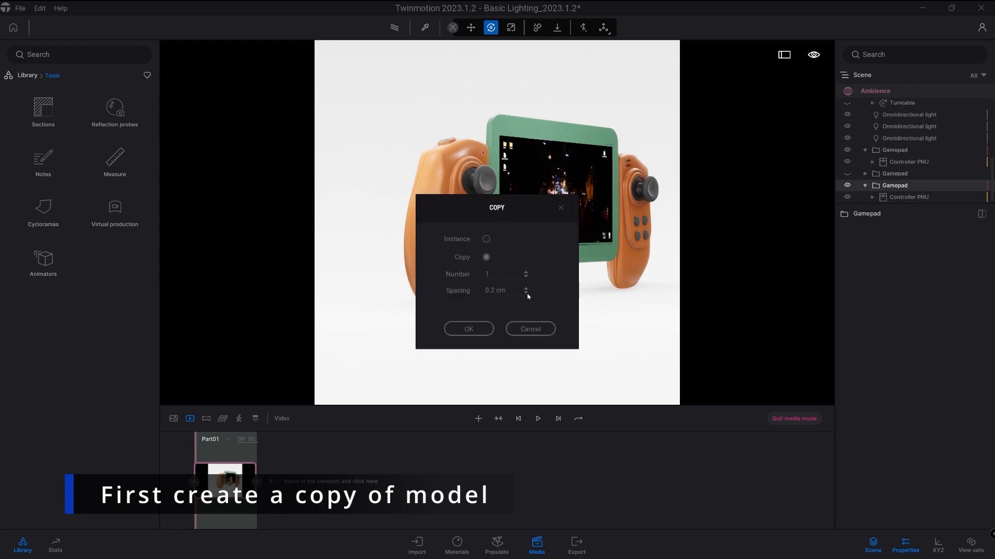
left_click(468, 329)
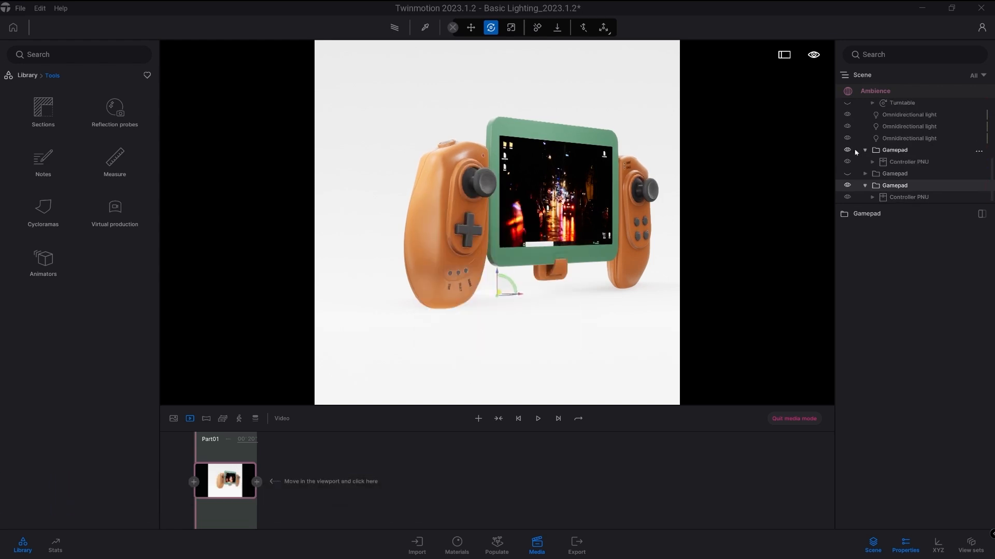
mouse_move(237, 469)
- Place a Rotator animator beneath the middle of the orange gamepad and nest the copied Gamepad under it in the scene
left_click(43, 260)
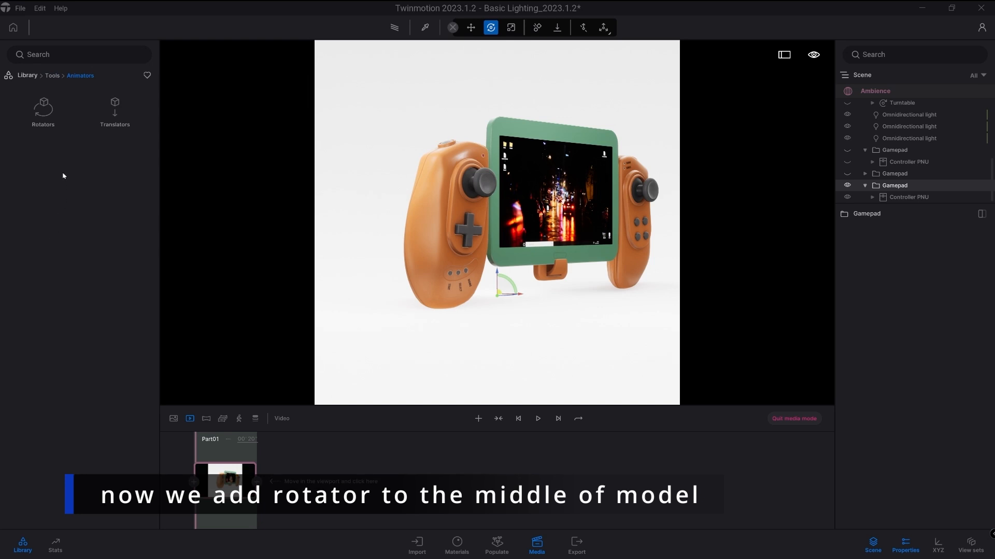
left_click(47, 111)
left_click_drag(50, 110, 540, 296)
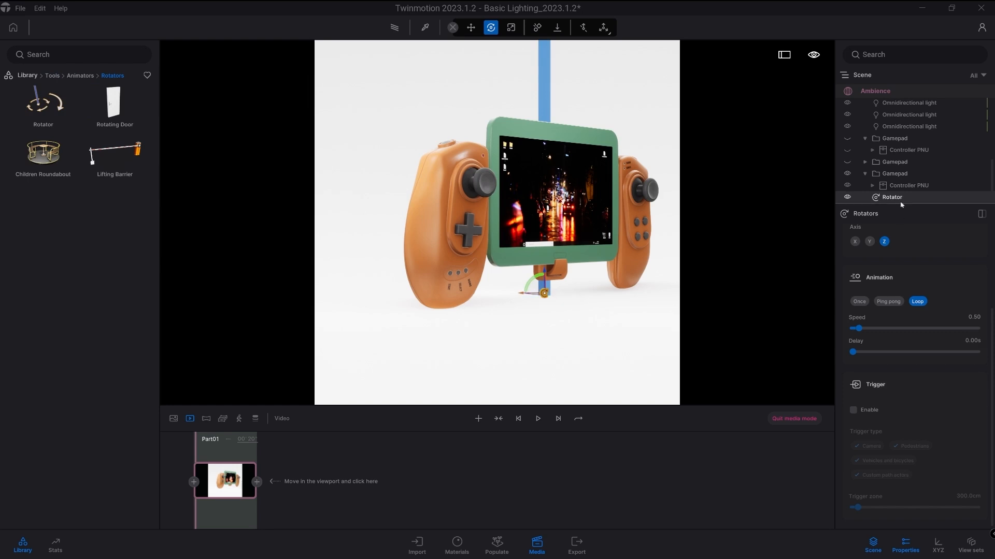
left_click_drag(892, 174, 894, 198)
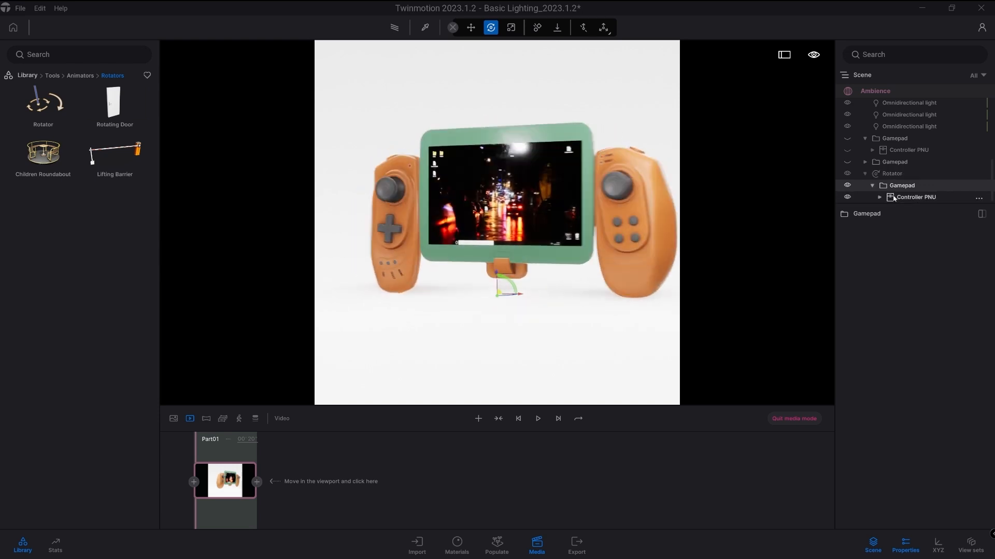
- Shift the Rotator with its gamepad to the middle of the frame and set its animation speed to 0.10
left_click(901, 177)
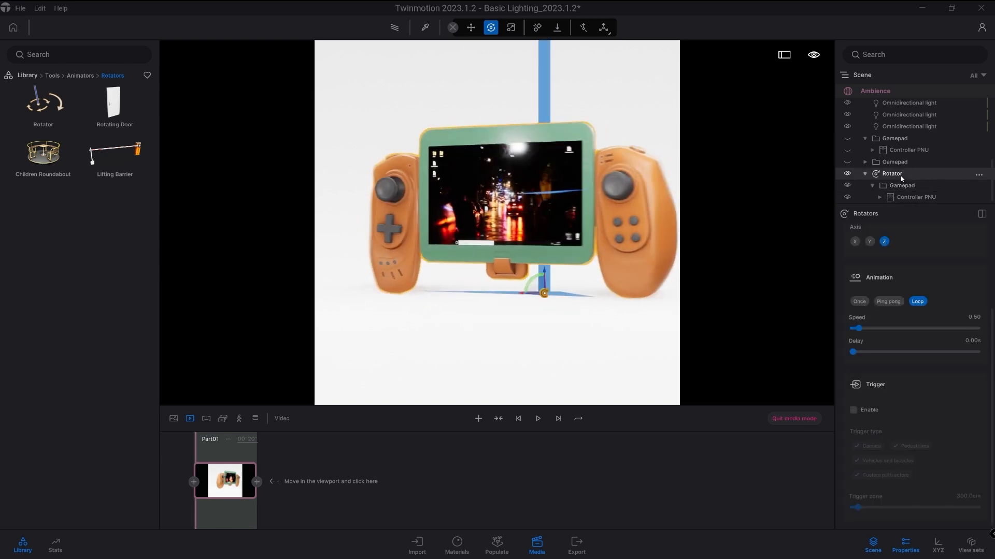
mouse_move(521, 295)
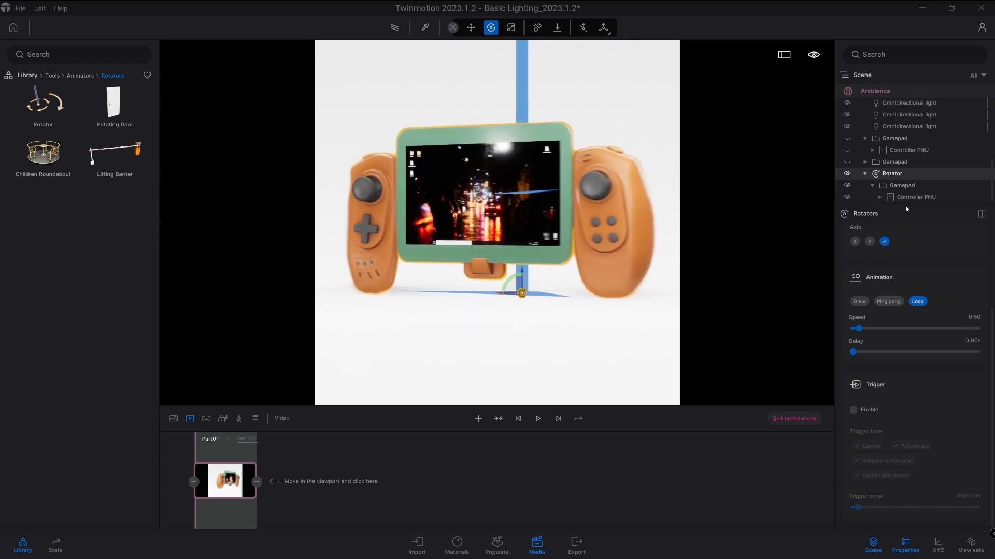
left_click_drag(973, 317, 985, 321)
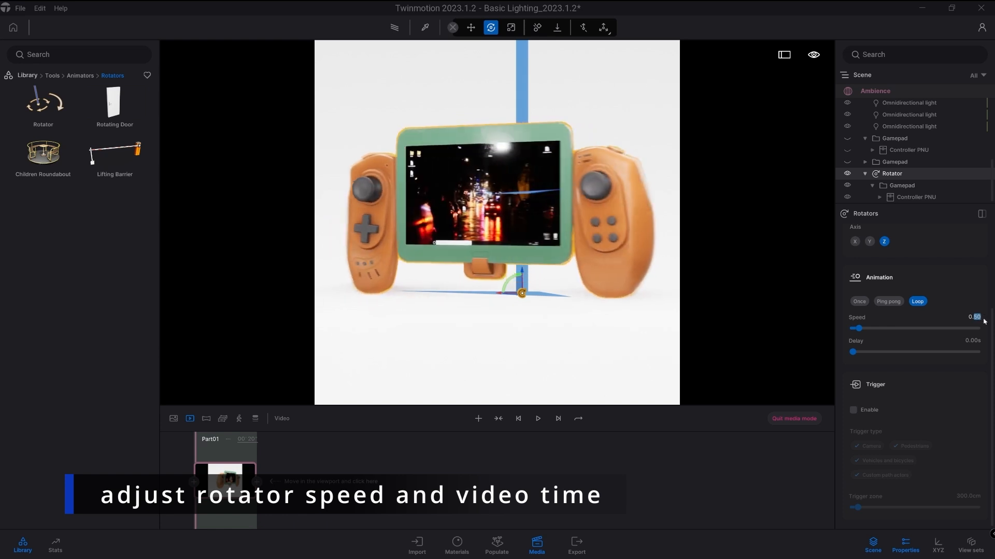
key("Return")
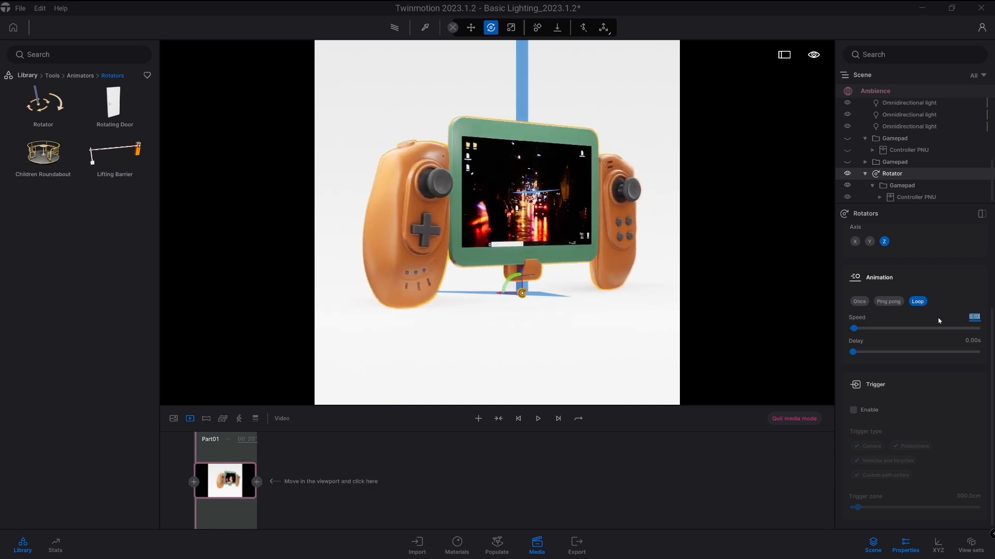
- Adjust the duration of Part01 in Video 360 and return to the list of videos
left_click(570, 319)
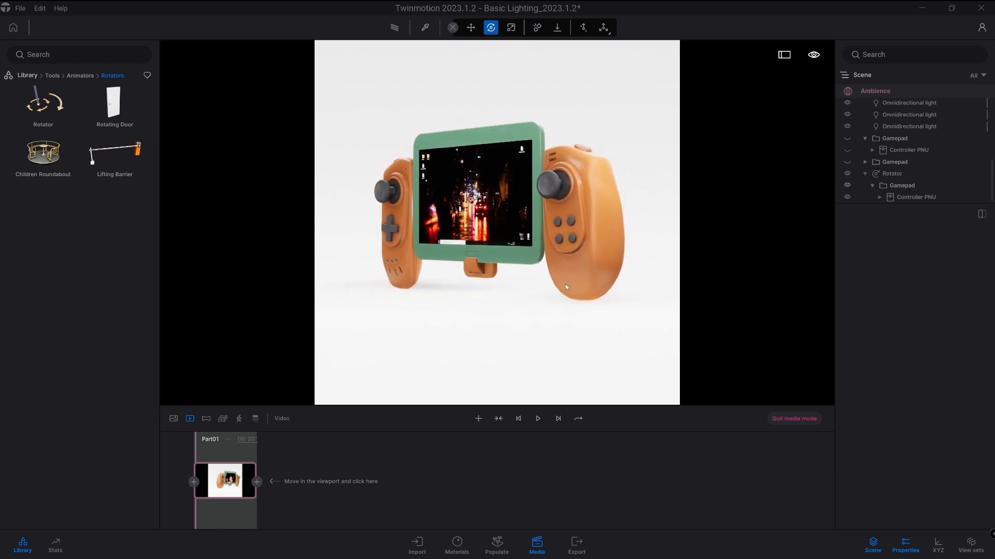
double_click(251, 439)
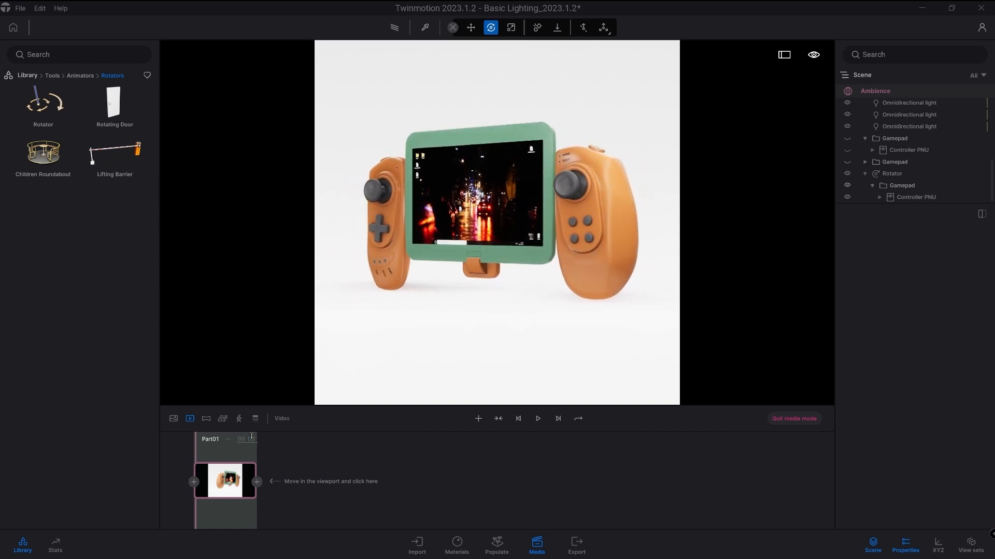
left_click(190, 420)
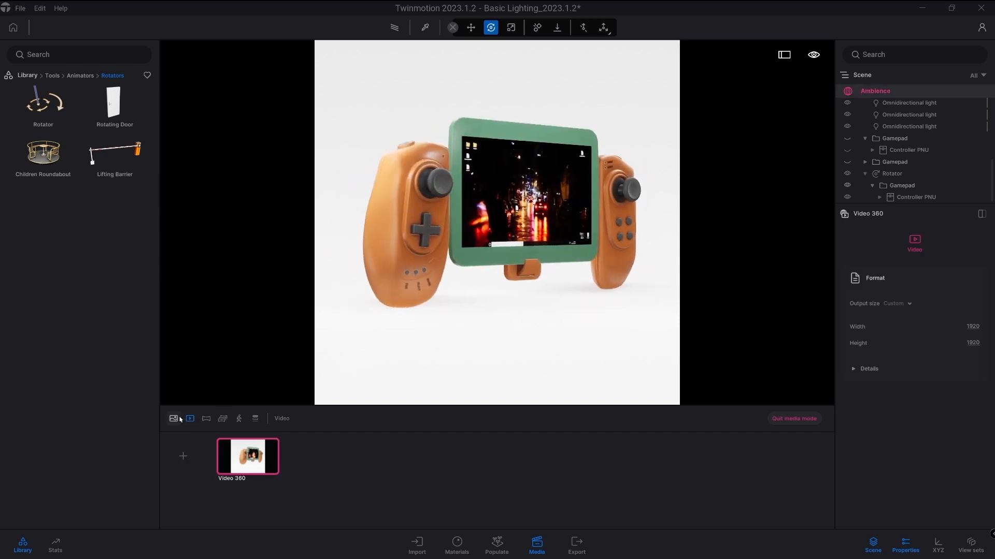
- In Image 08, hide the orange Gamepad nested under the Rotator and refresh the saved image
left_click(174, 418)
left_click(398, 452)
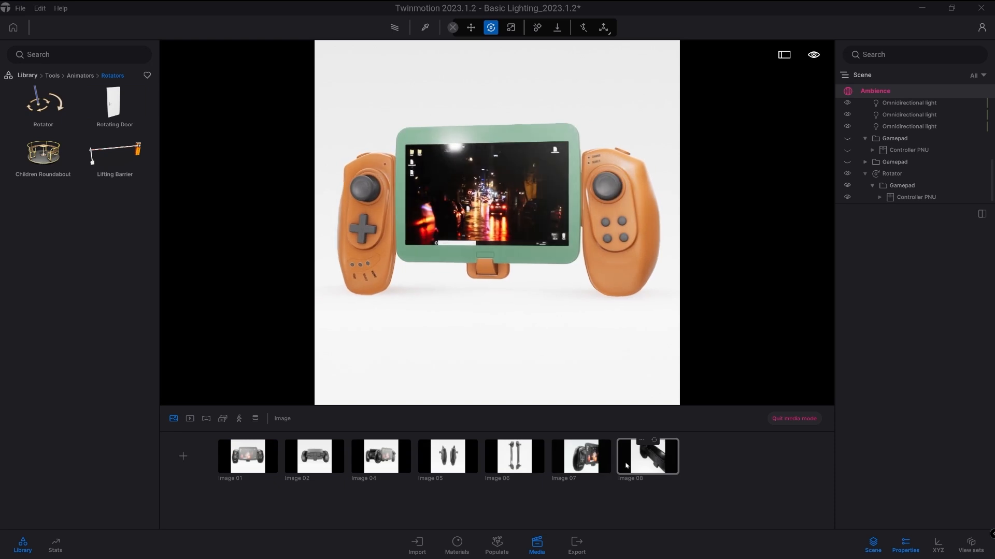
left_click(641, 459)
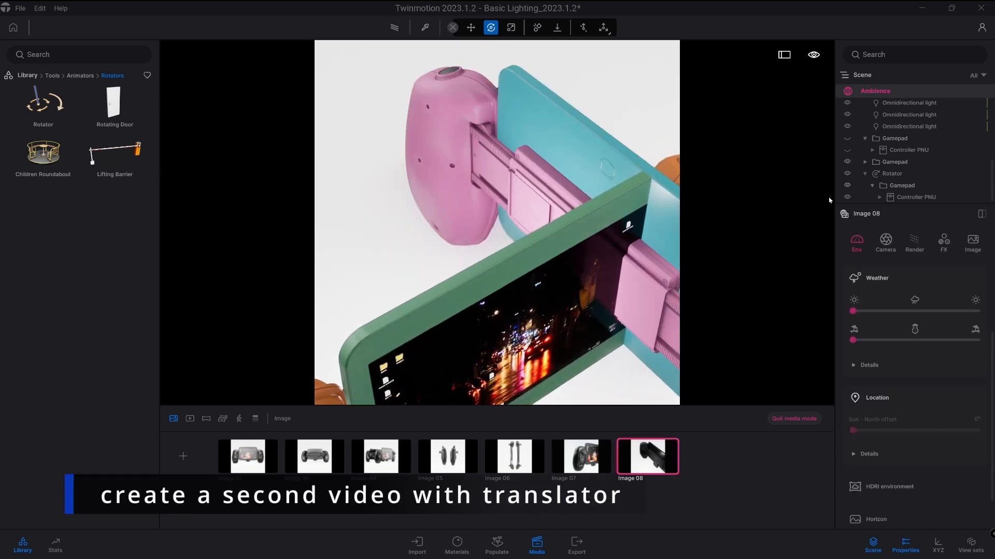
left_click(847, 185)
left_click(654, 441)
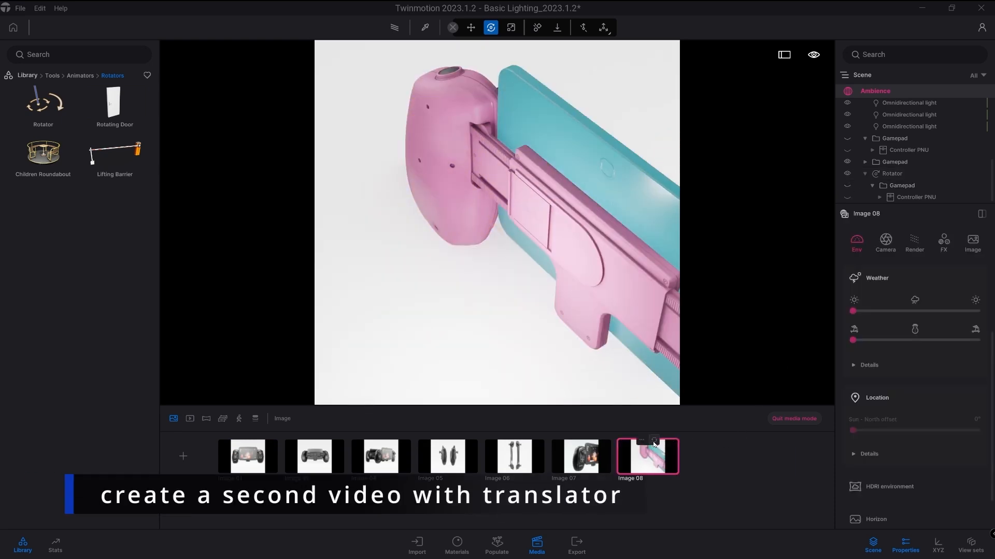
- Create a second video from the Image 08 view and open the library of Translator animators
left_click(189, 419)
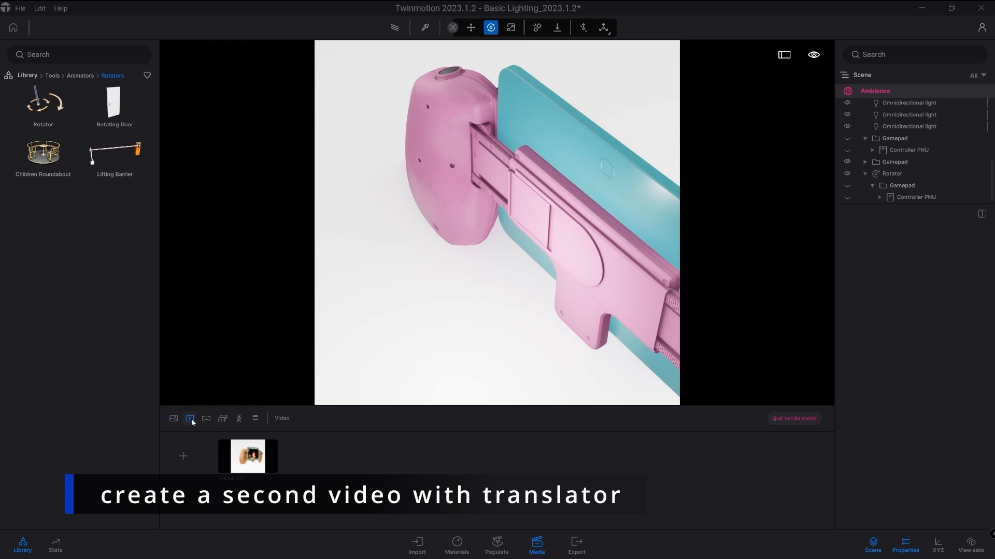
left_click(184, 456)
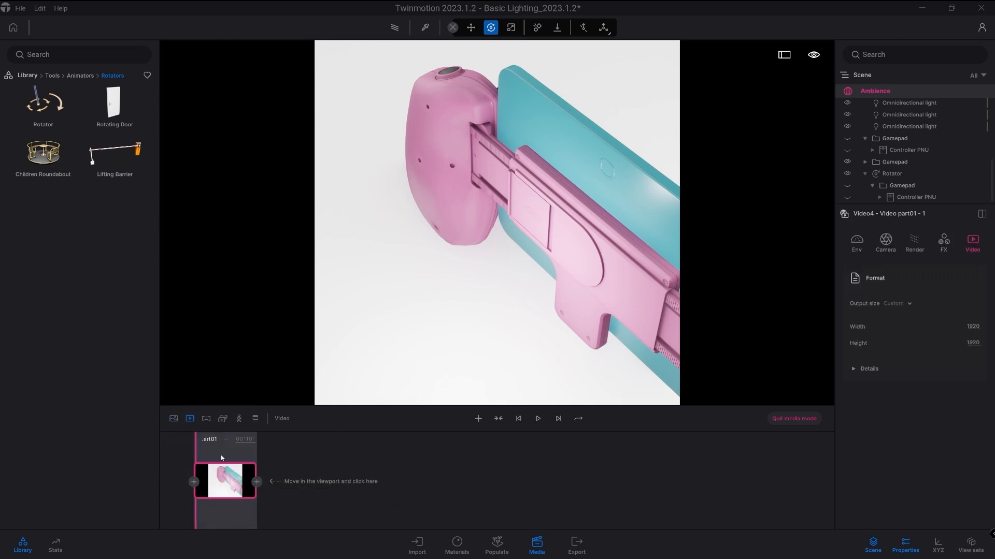
left_click(80, 76)
left_click(115, 108)
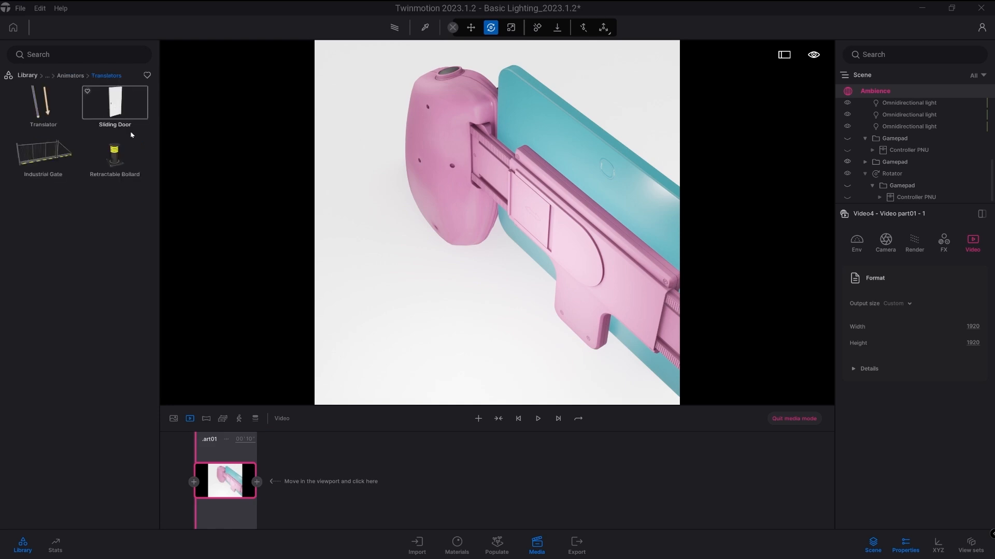
- Duplicate the visible pink and teal Gamepad as one independent copy and hide the original
left_click(894, 162)
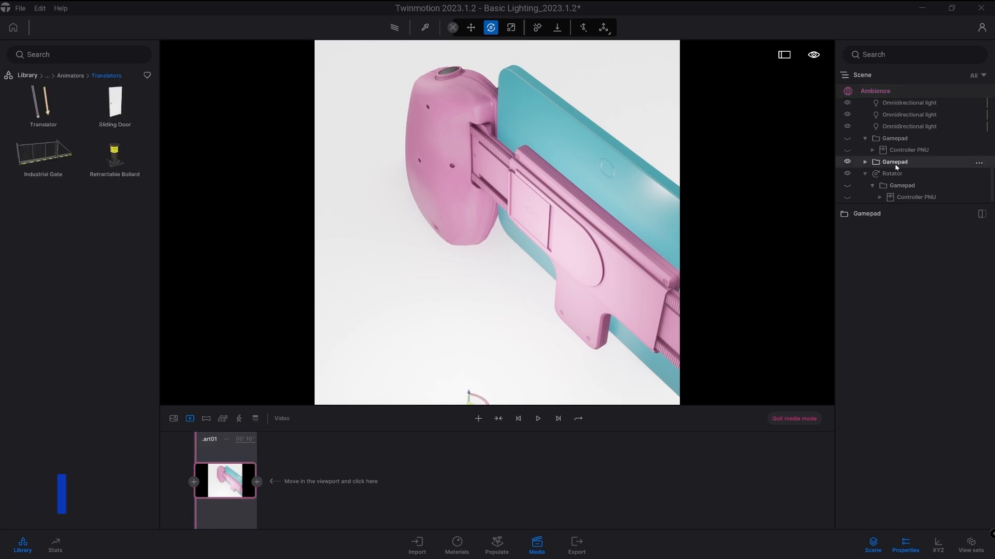
left_click_drag(463, 391, 470, 396, "alt")
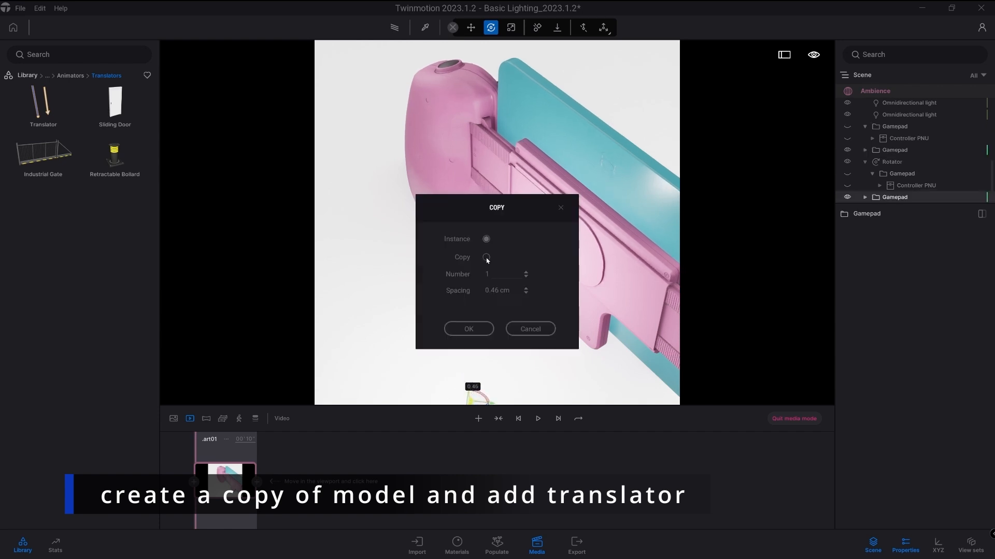
left_click(470, 330)
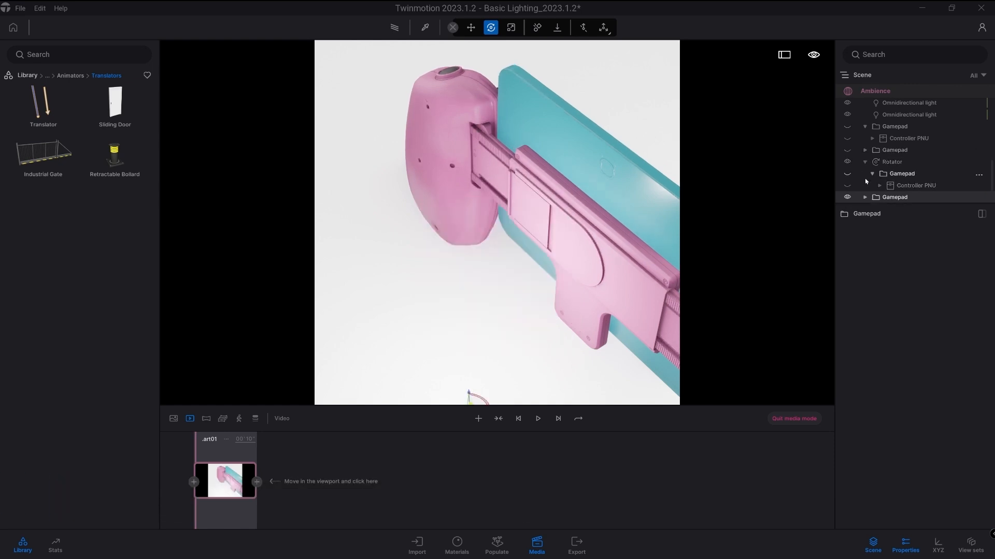
- Place a Translator on the ground near the gamepad's grip and raise the copy's teal SM_Controller01Screen vertically above its mount
mouse_move(232, 469)
left_click_drag(43, 104, 459, 296)
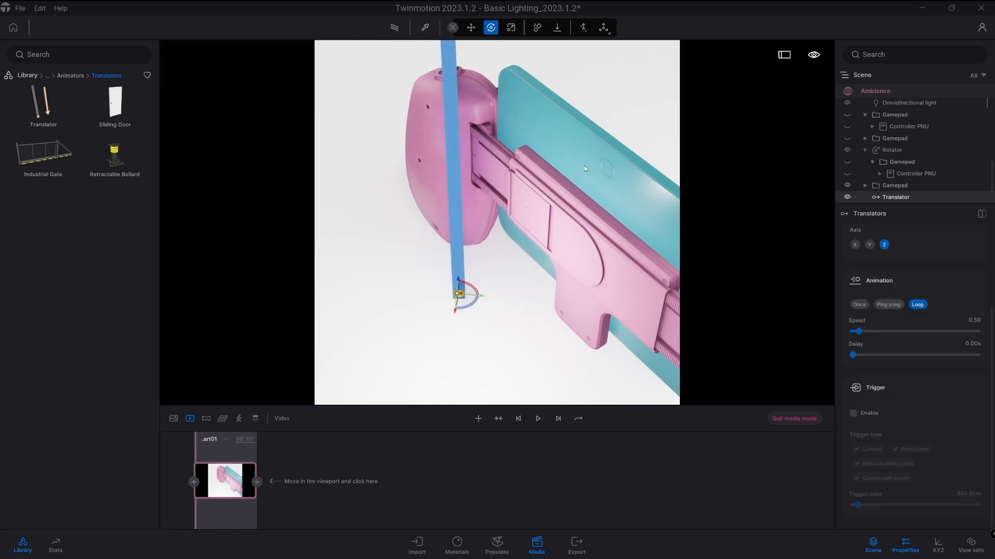
left_click(569, 154)
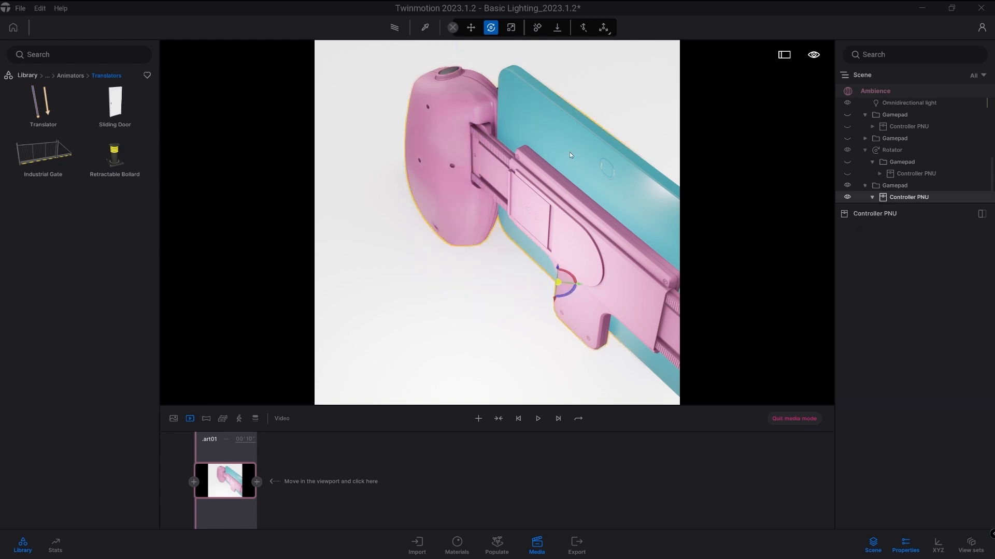
left_click(570, 153)
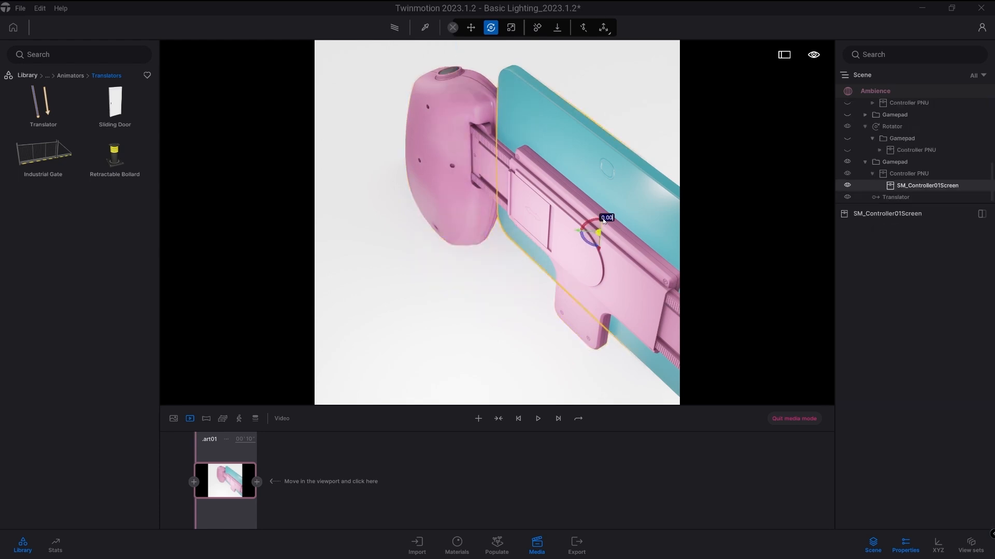
key("Return")
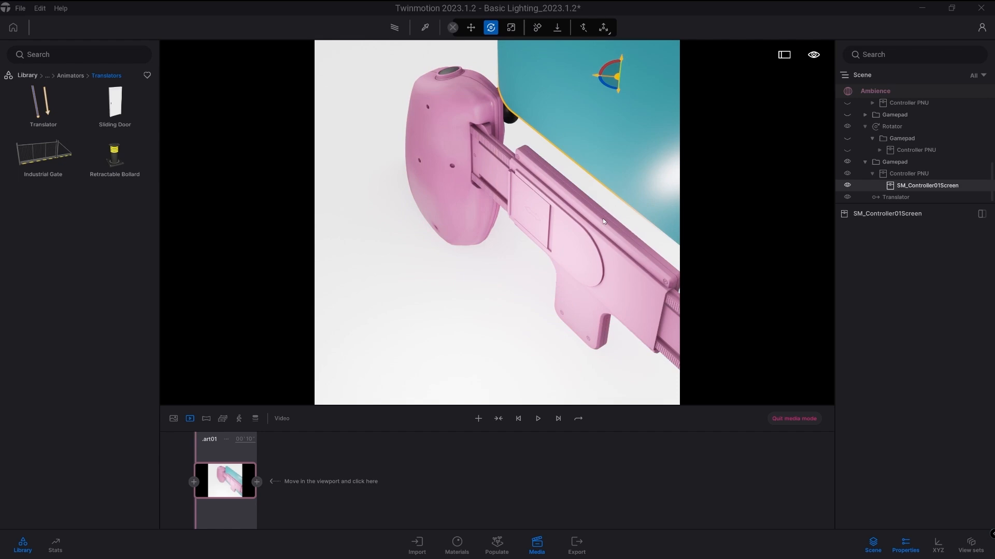
- Restructure the scene hierarchy so that SM_Controller01Screen is nested under the Translator inside Controller PNU
left_click(888, 198)
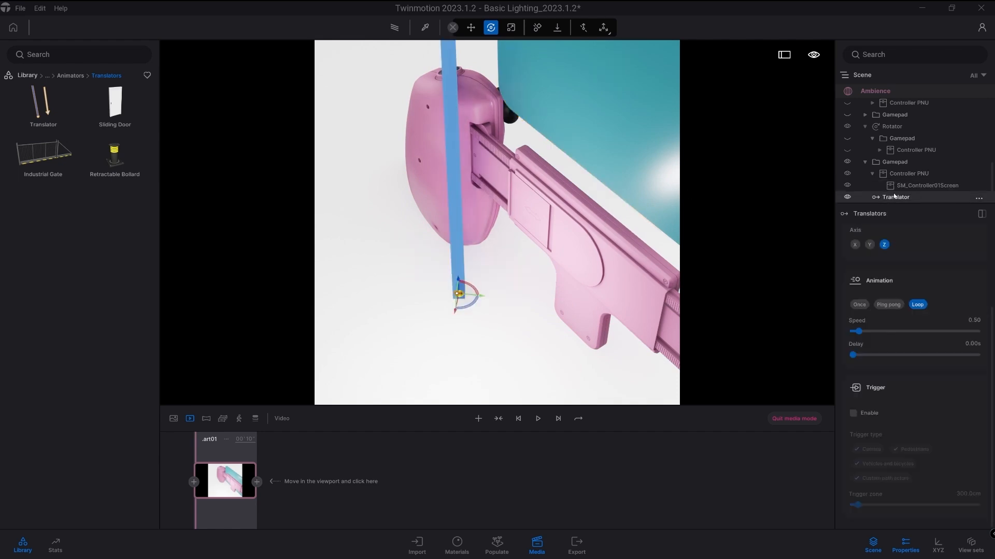
mouse_move(905, 201)
left_mouse_down()
mouse_move(898, 193)
mouse_move(910, 187)
left_mouse_up()
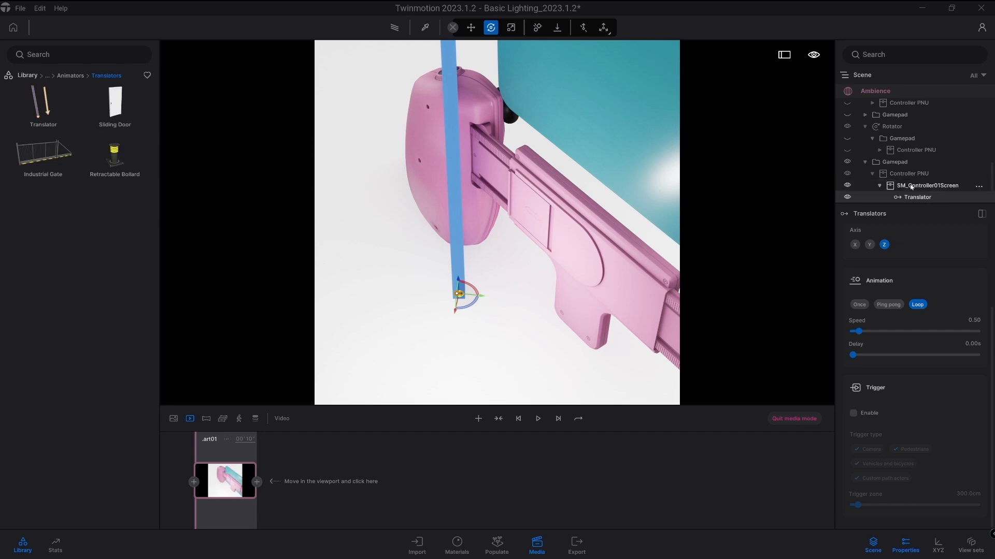
left_click(931, 187)
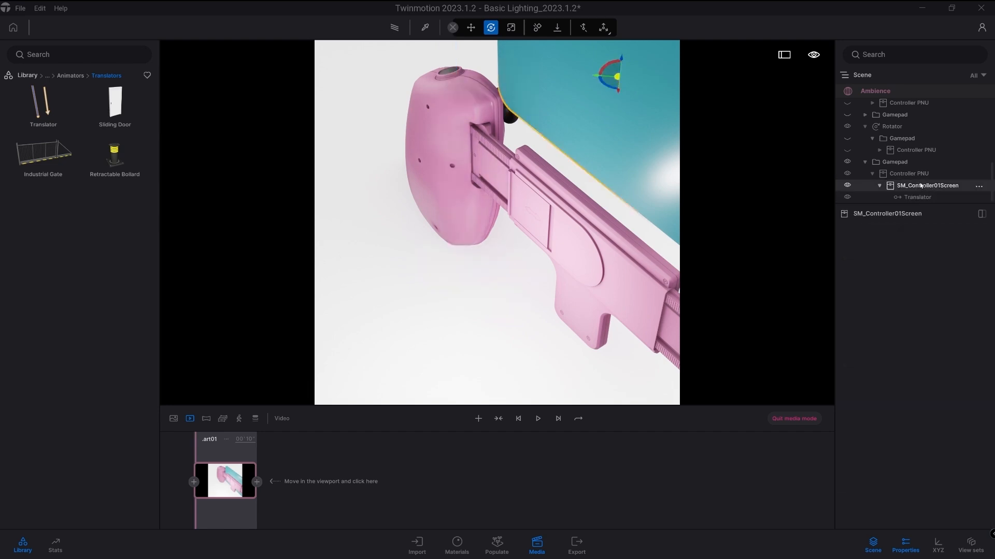
left_click(917, 197)
mouse_move(916, 197)
left_mouse_down()
mouse_move(927, 182)
mouse_move(914, 187)
left_mouse_up()
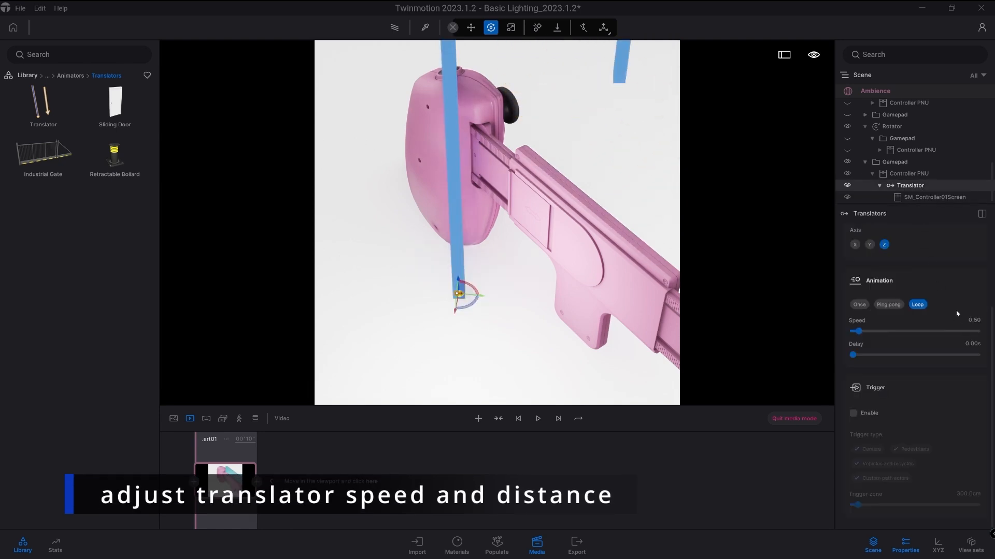
- Set the Translator's animation speed to 0.10 and its animation mode to Once
type("0.1")
key("Return")
left_click(983, 324)
left_click(859, 304)
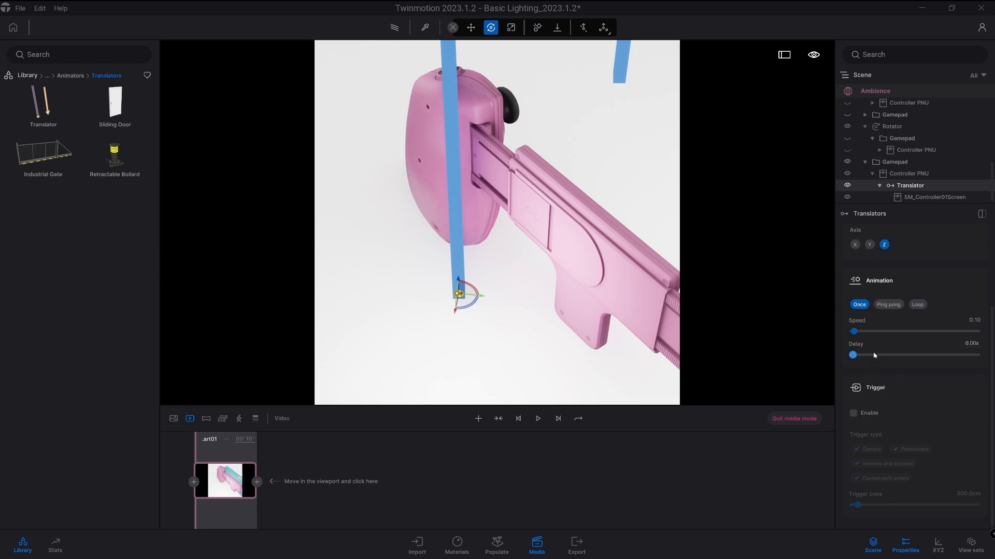
- Set the Translator's distance to -10 cm, replay the screen's movement and clear the selection
scroll(896, 278, "up", 2)
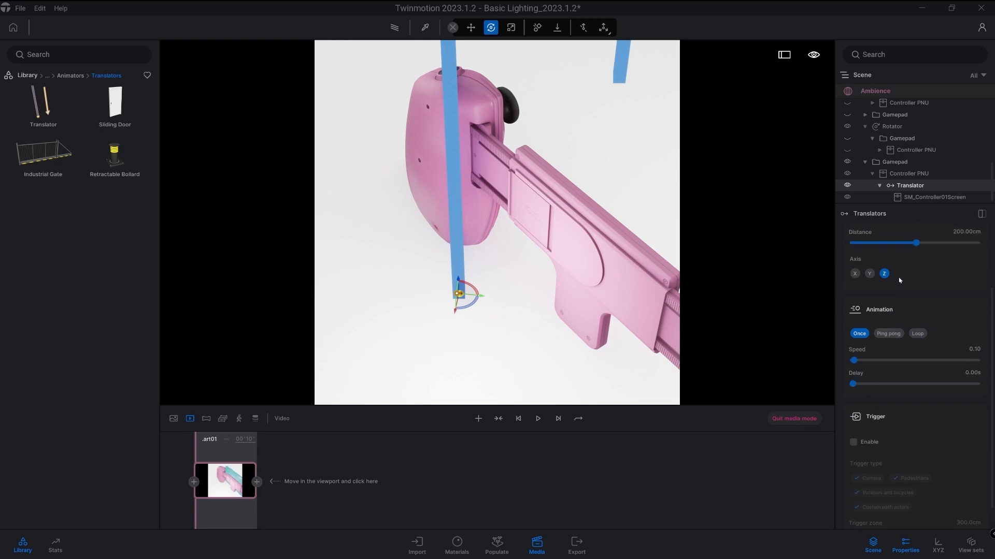
key("BackSpace")
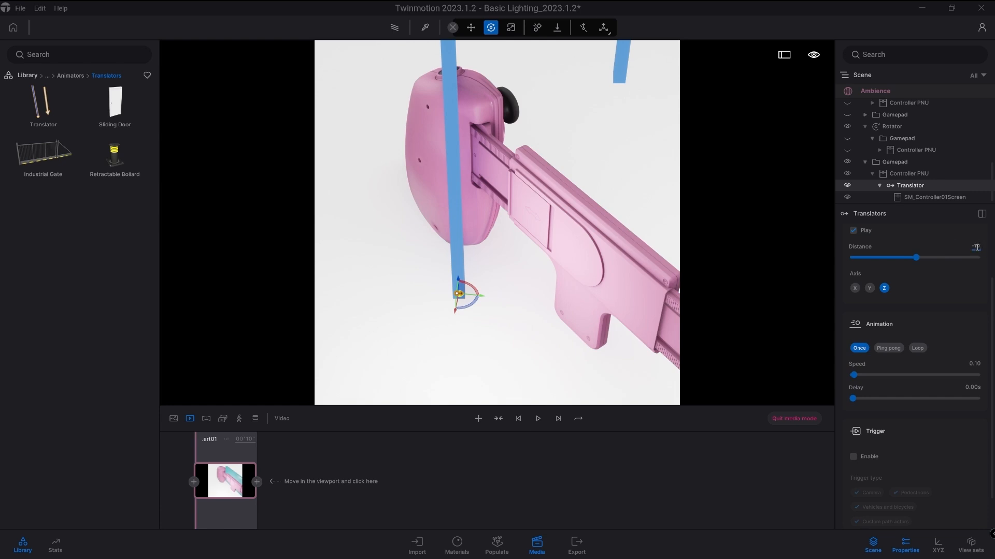
type("-10")
key("Return")
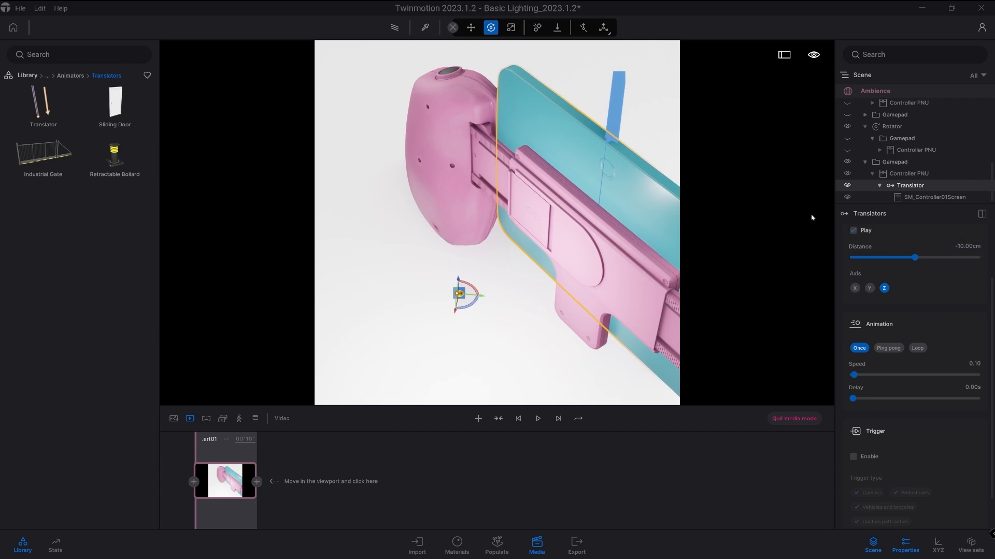
left_click(853, 230)
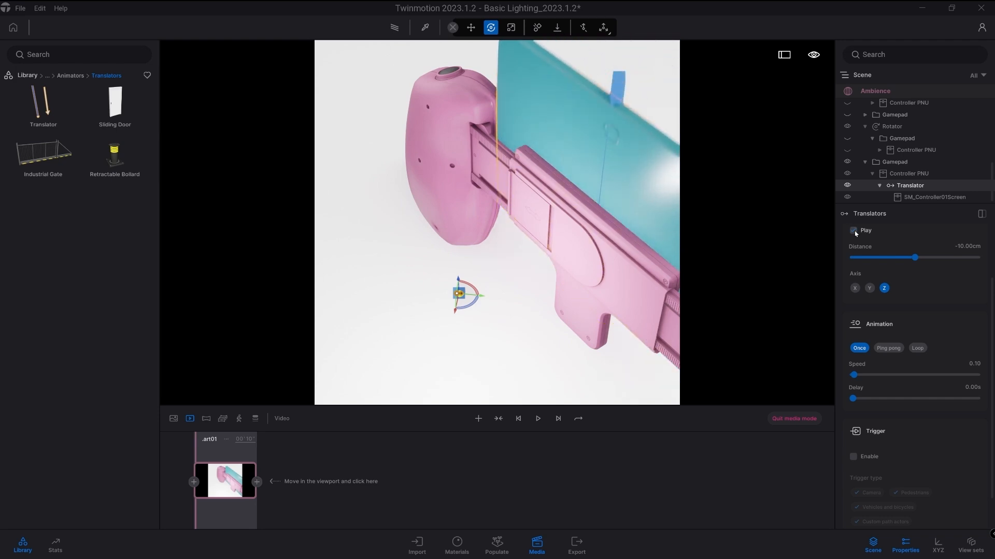
left_click(426, 332)
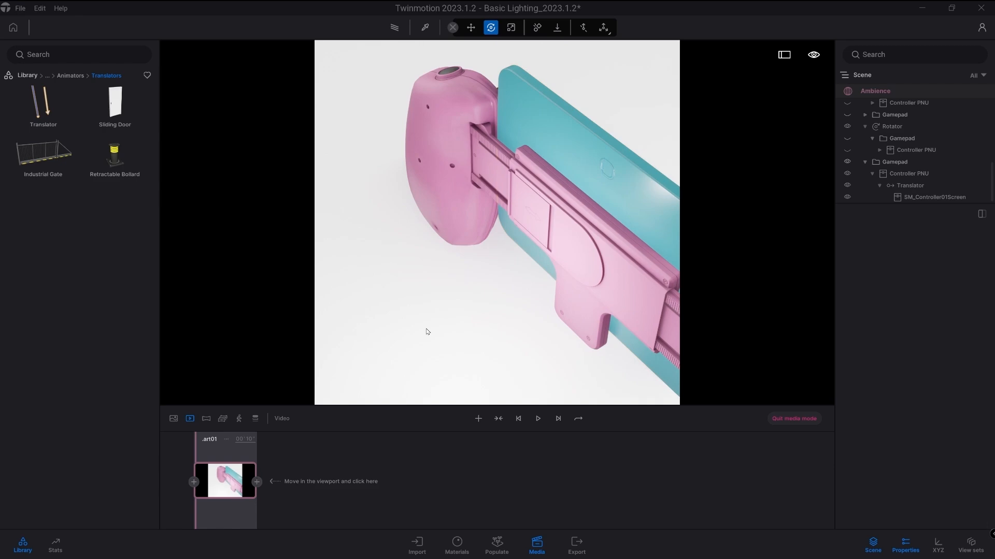